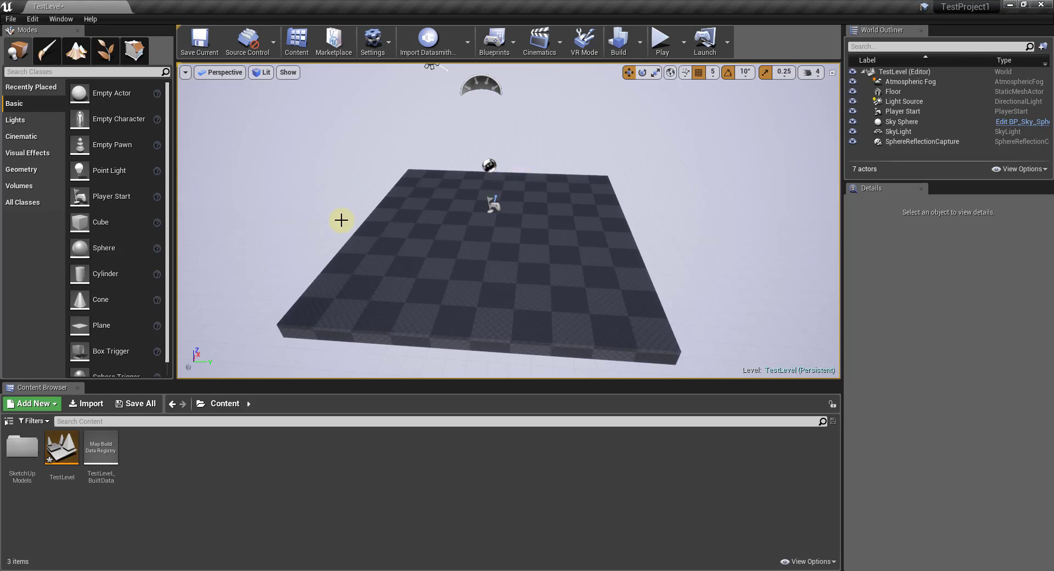
Step: Inspect the SphereReflectionCapture, Player Start and Floor, ending on the Floor's Z 20 DefaultMaterial mesh
click(489, 165)
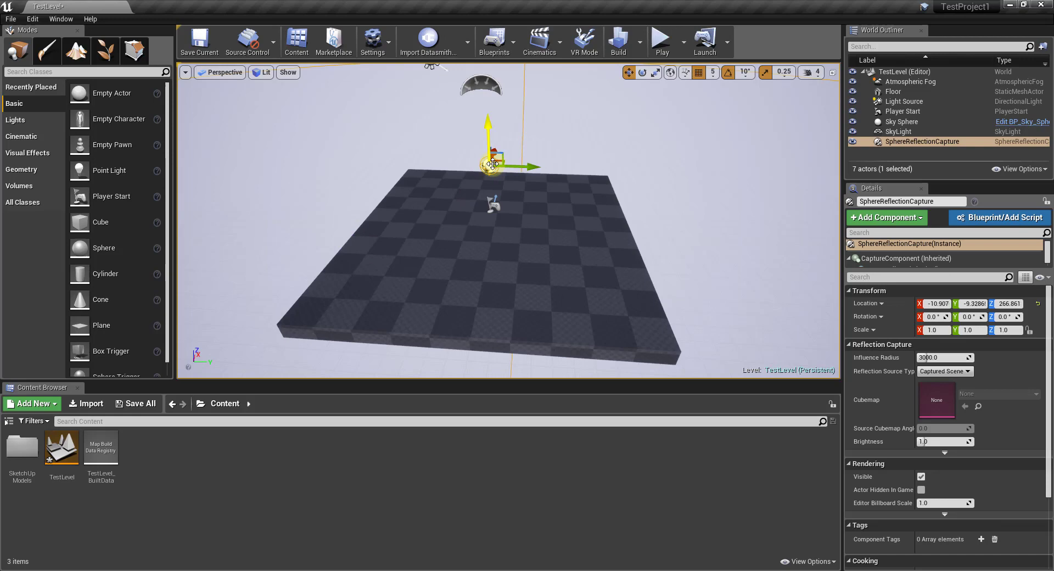
click(493, 204)
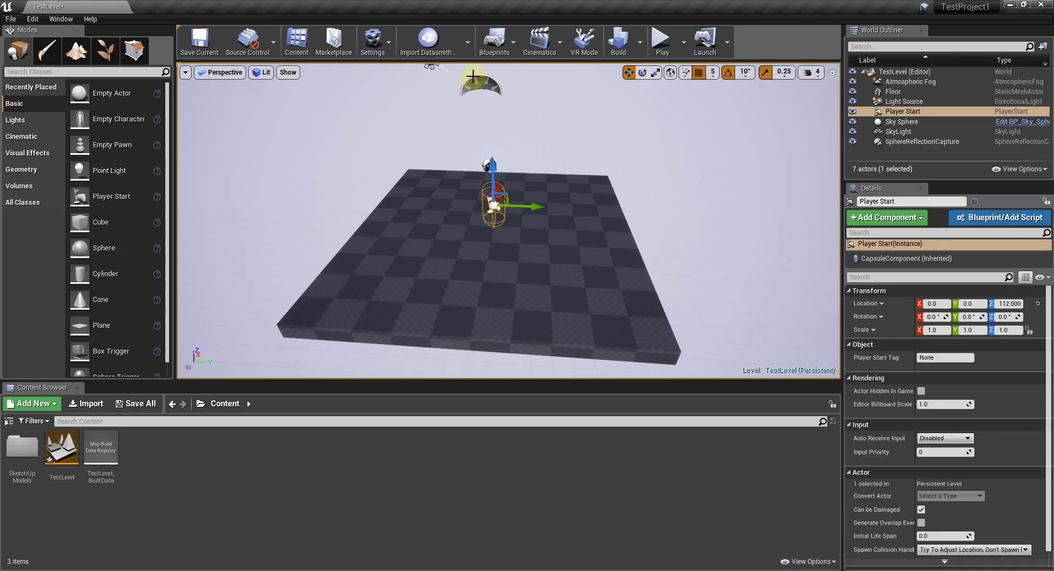
click(382, 260)
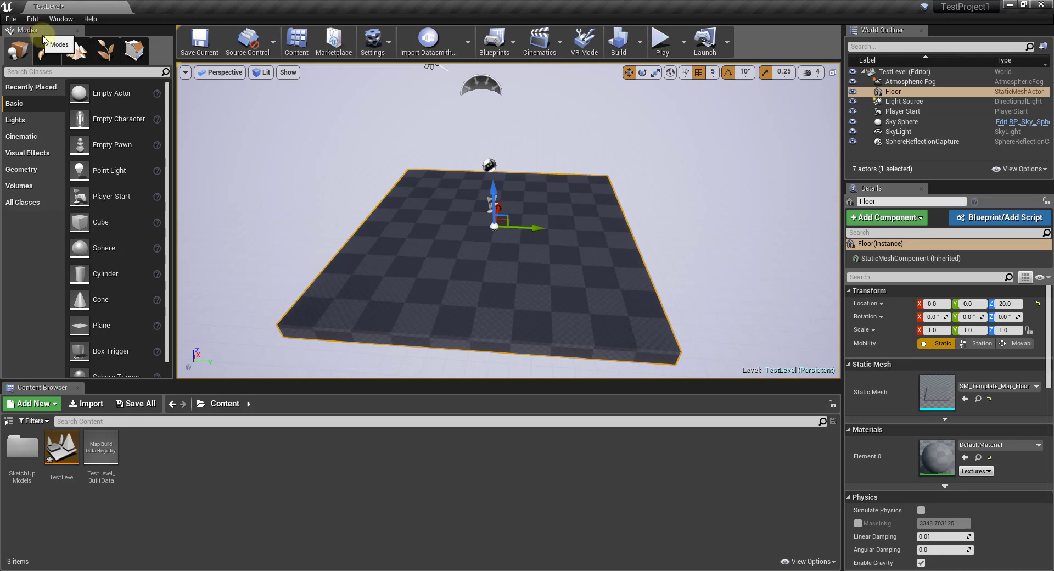
Step: Place a box brush at the floor's near-left corner and a sphere on its right side
click(25, 170)
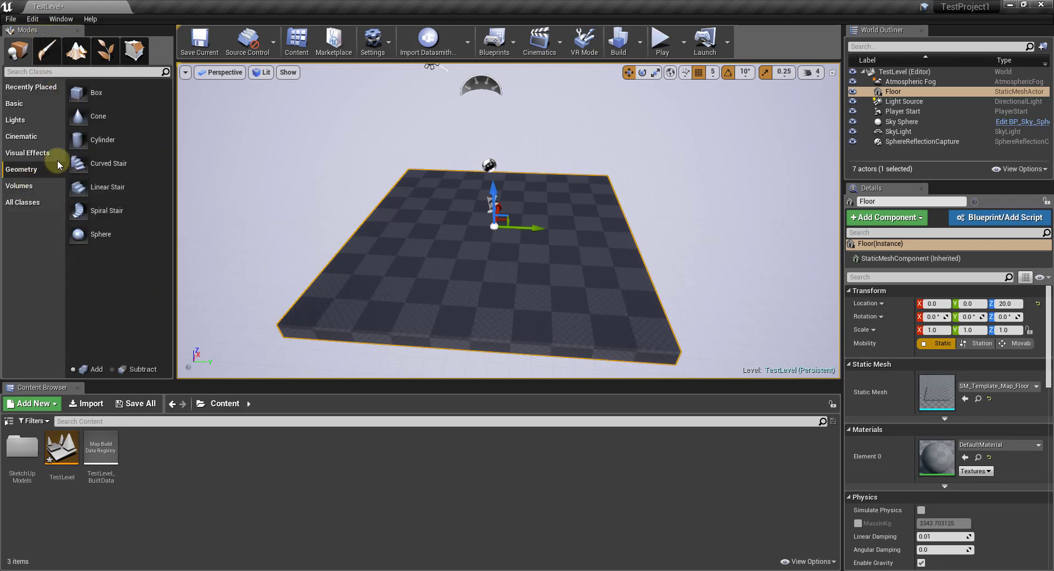
mouse_move(104, 91)
mouse_down()
mouse_move(164, 141)
mouse_move(358, 248)
mouse_move(348, 249)
mouse_up()
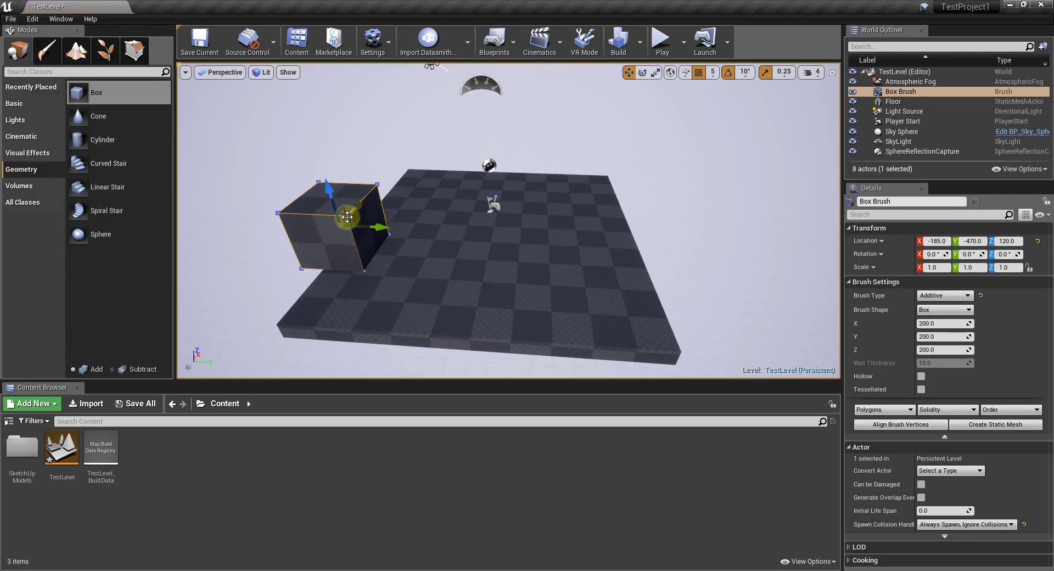
click(14, 104)
drag(114, 251, 582, 189)
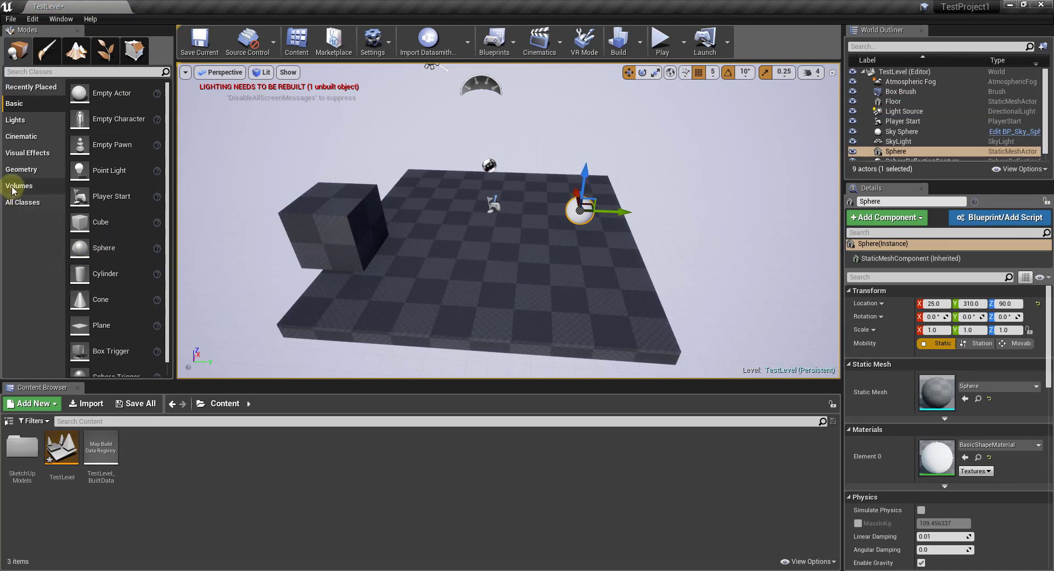
Step: Add a point light beside the box and raise its intensity to about 26.6
click(16, 121)
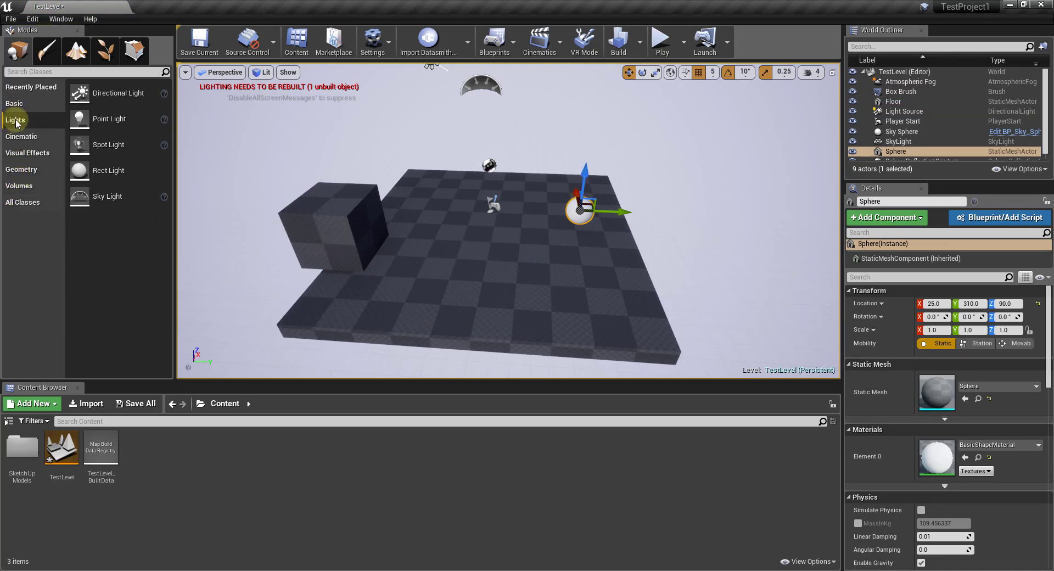
drag(106, 118, 405, 255)
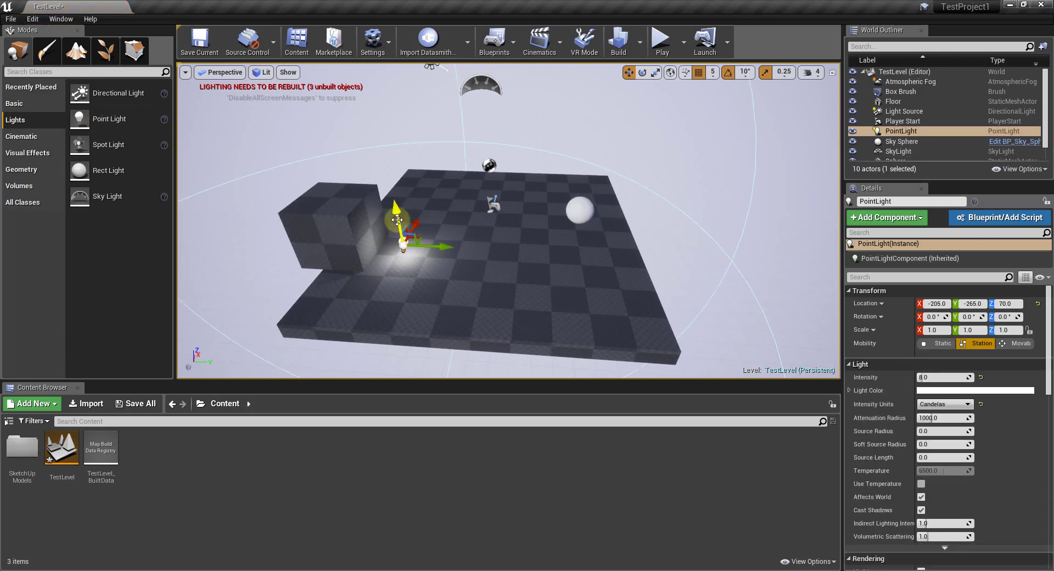
drag(431, 245, 497, 264)
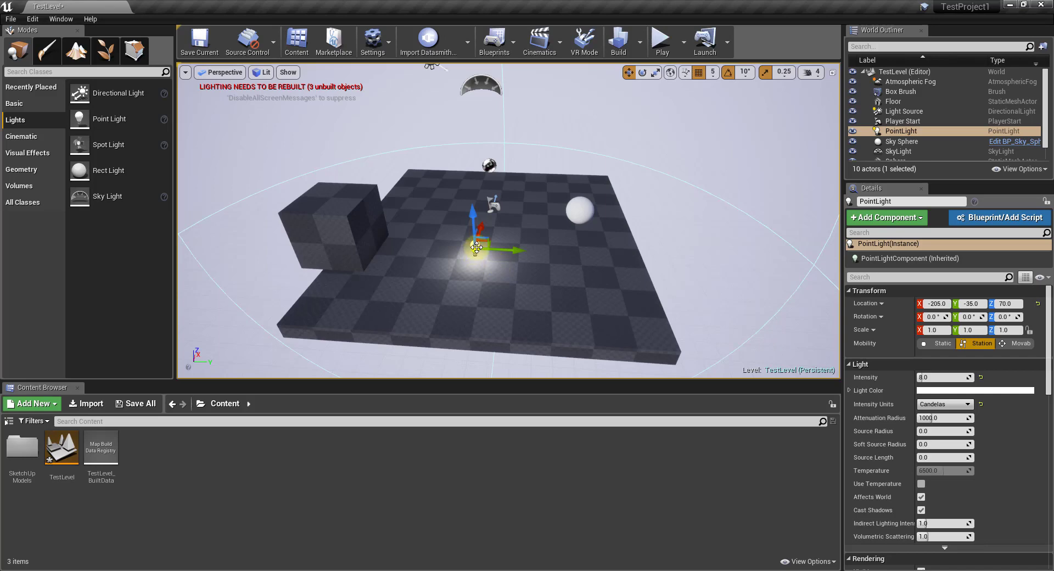
drag(476, 247, 415, 246)
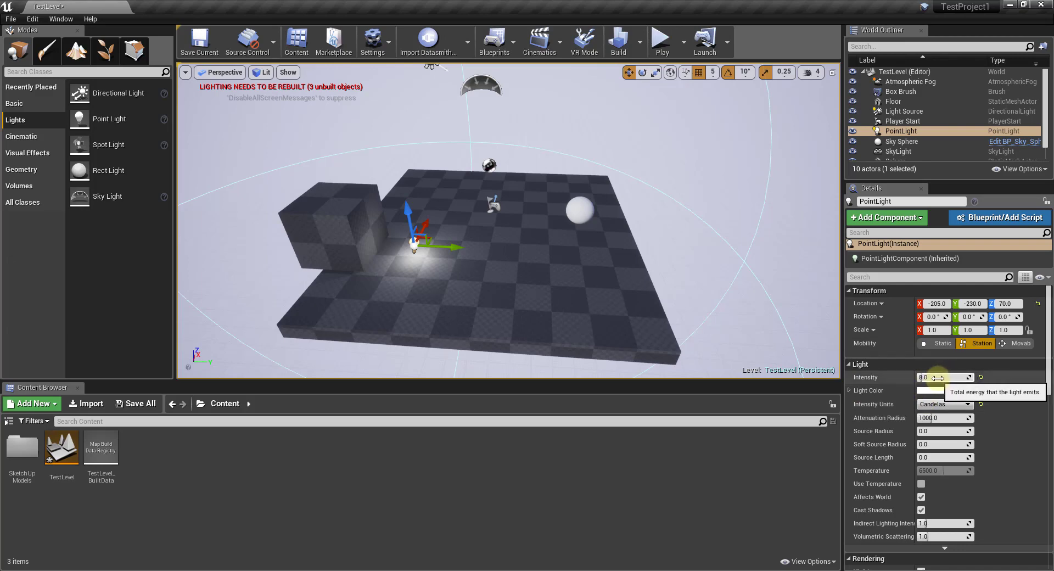
mouse_move(937, 377)
mouse_down()
mouse_move(1049, 378)
mouse_move(954, 379)
mouse_up()
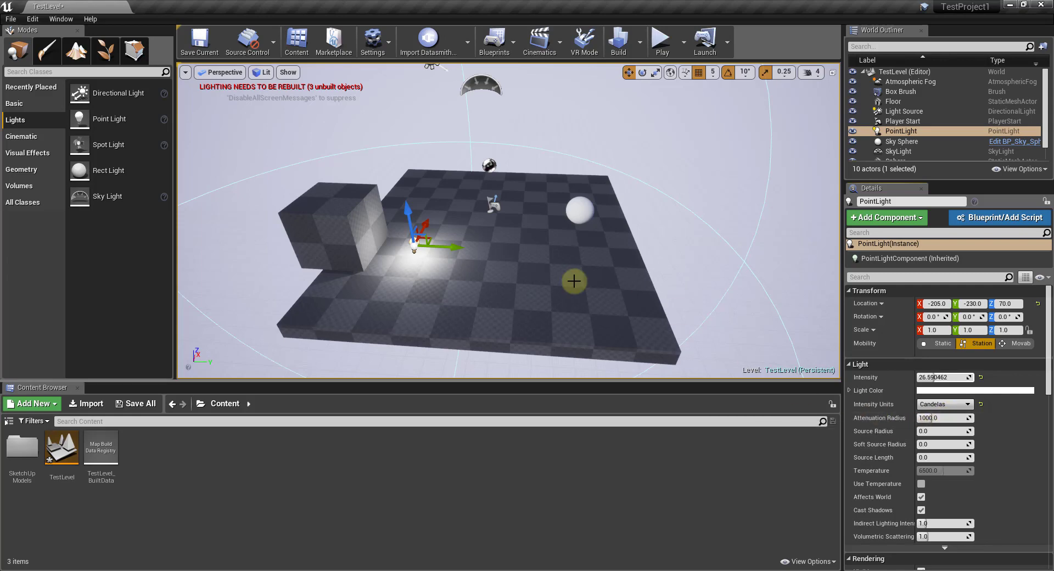
Step: Review the Box Brush's Surface Properties and additive 200×200×200 Brush Settings, briefly checking the sky sphere
click(351, 227)
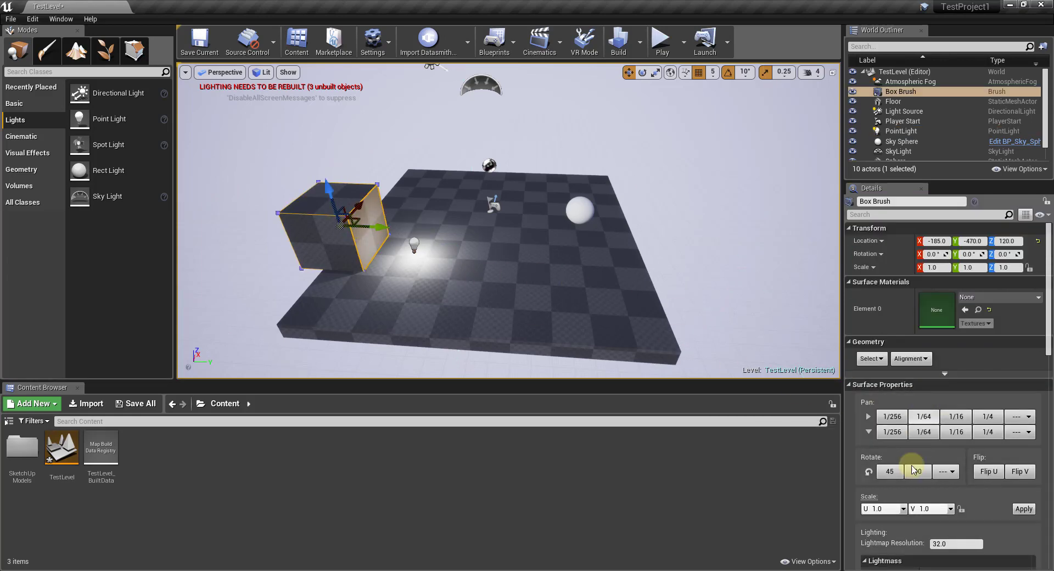
scroll(945, 470, down, 2)
scroll(946, 470, down, 10)
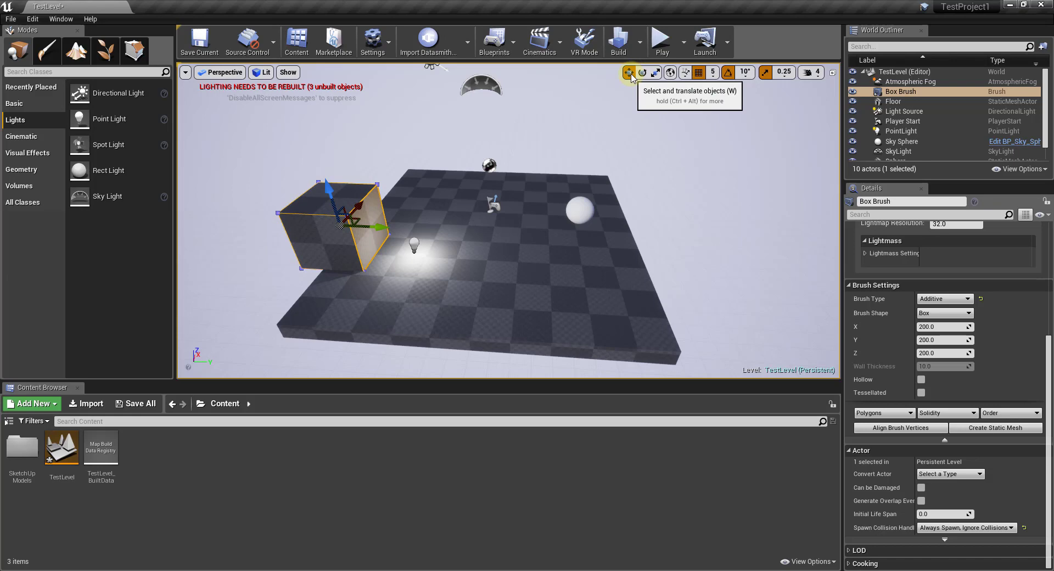
click(718, 217)
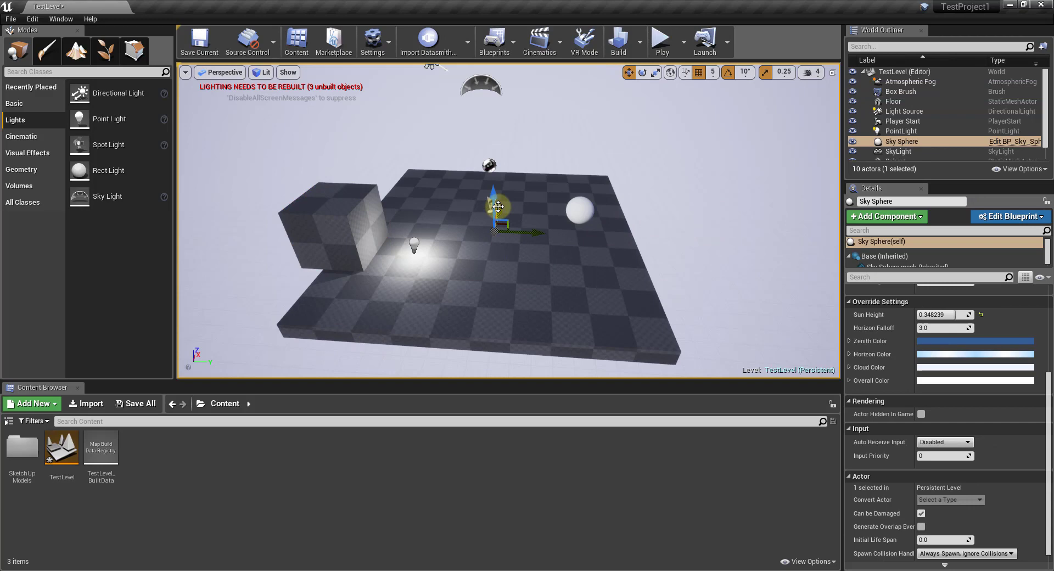
click(365, 214)
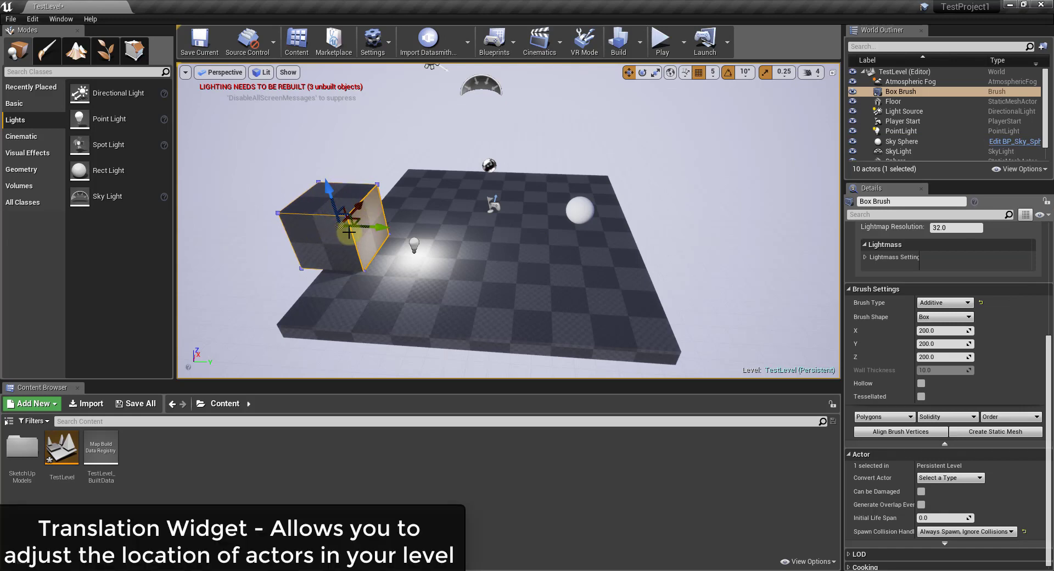
Step: Nudge the sphere up, down and sideways with the translation widget, keeping it on the floor's right
click(582, 205)
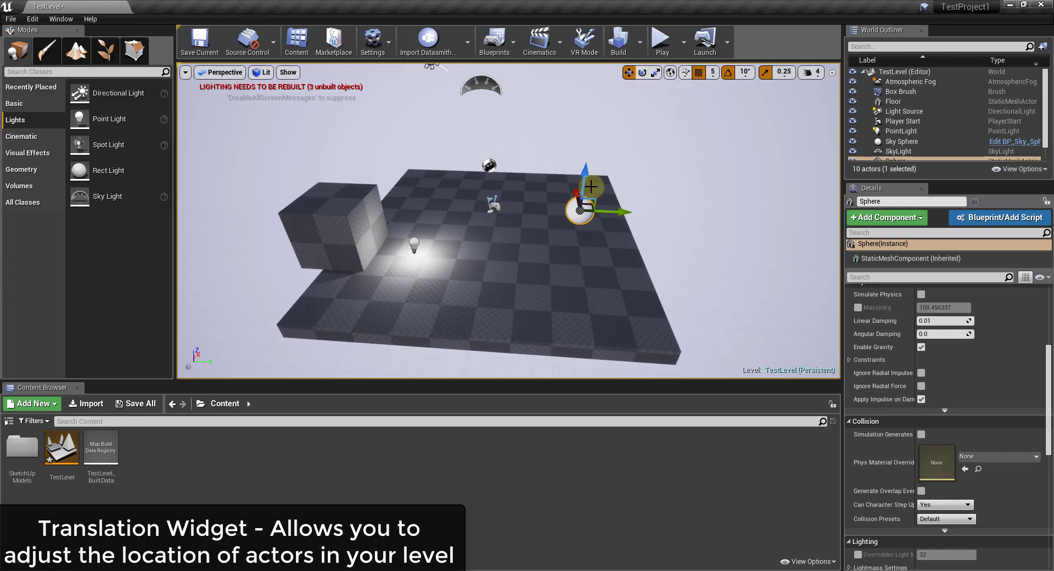
drag(587, 178, 587, 173)
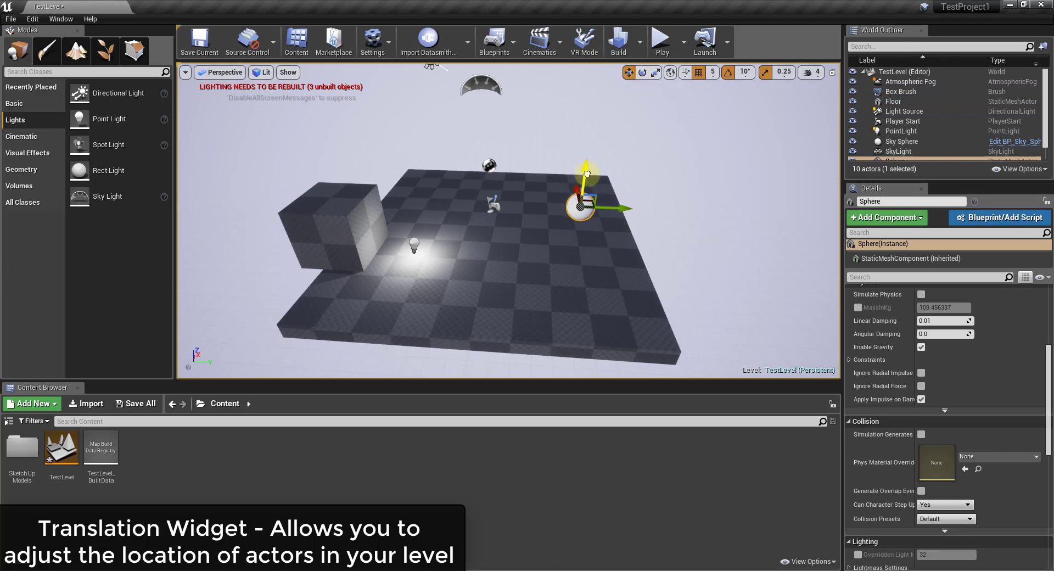
mouse_move(627, 210)
mouse_down()
mouse_move(601, 209)
mouse_move(632, 210)
mouse_up()
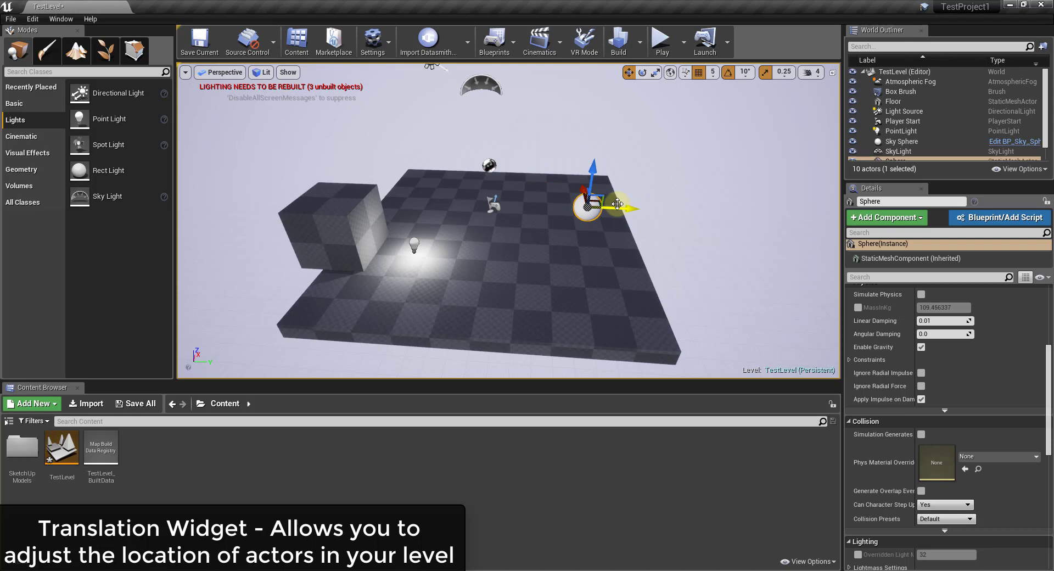
drag(590, 176, 597, 179)
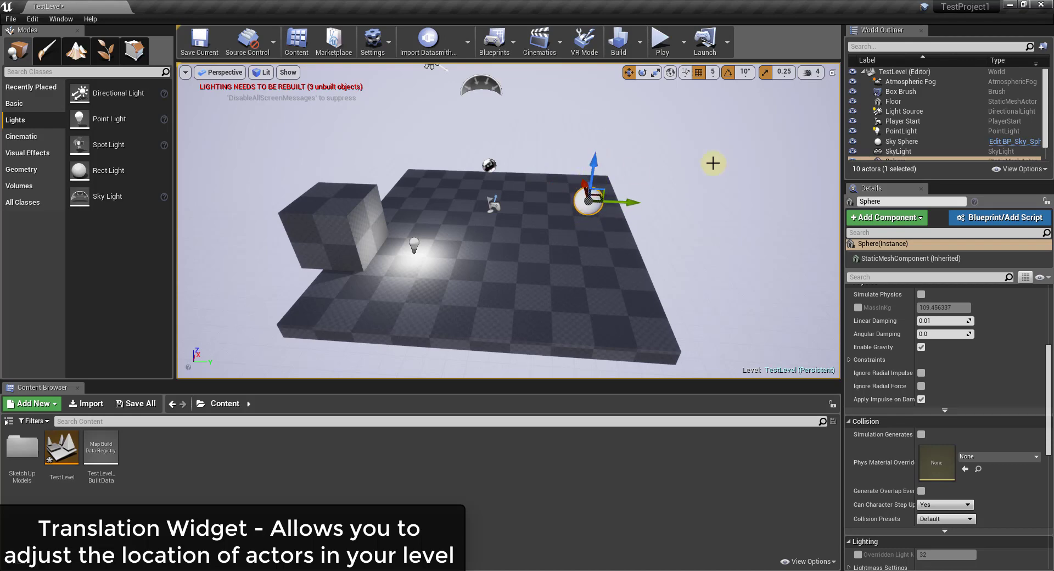
drag(593, 172, 592, 184)
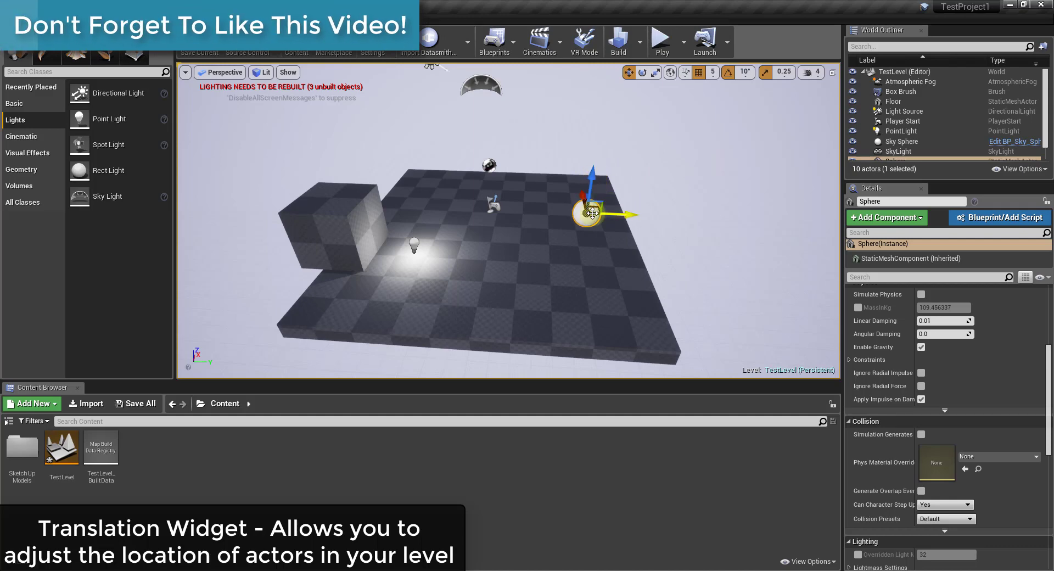
scroll(592, 213, up, 3)
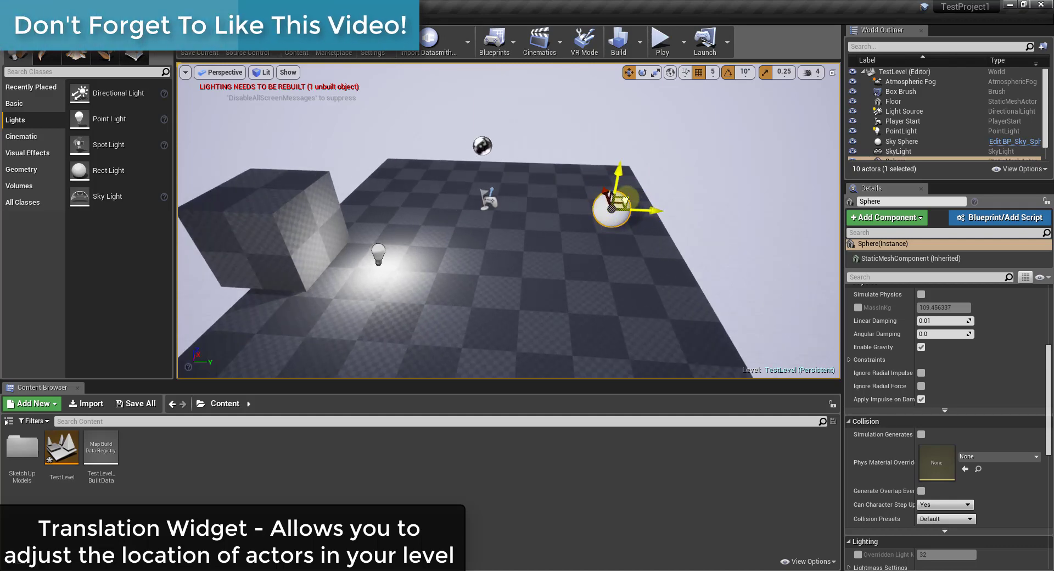
mouse_move(624, 201)
mouse_down()
mouse_move(656, 190)
mouse_move(642, 165)
mouse_move(617, 181)
mouse_up()
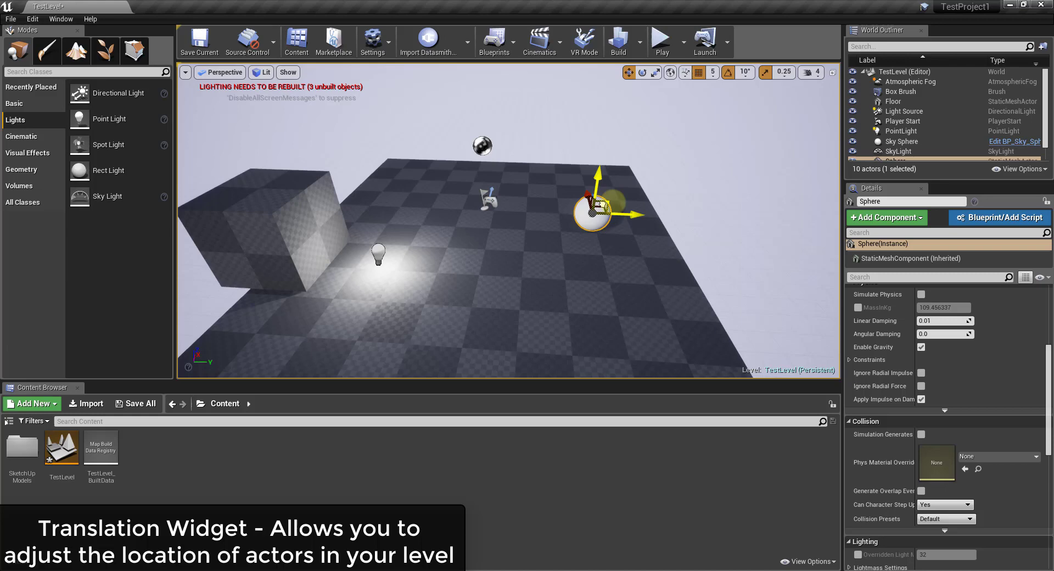
mouse_move(599, 203)
mouse_down()
mouse_move(722, 160)
mouse_move(653, 179)
mouse_move(613, 204)
mouse_up()
right_drag(671, 228, 796, 214)
mouse_move(590, 189)
mouse_down()
mouse_move(553, 196)
mouse_move(583, 191)
mouse_up()
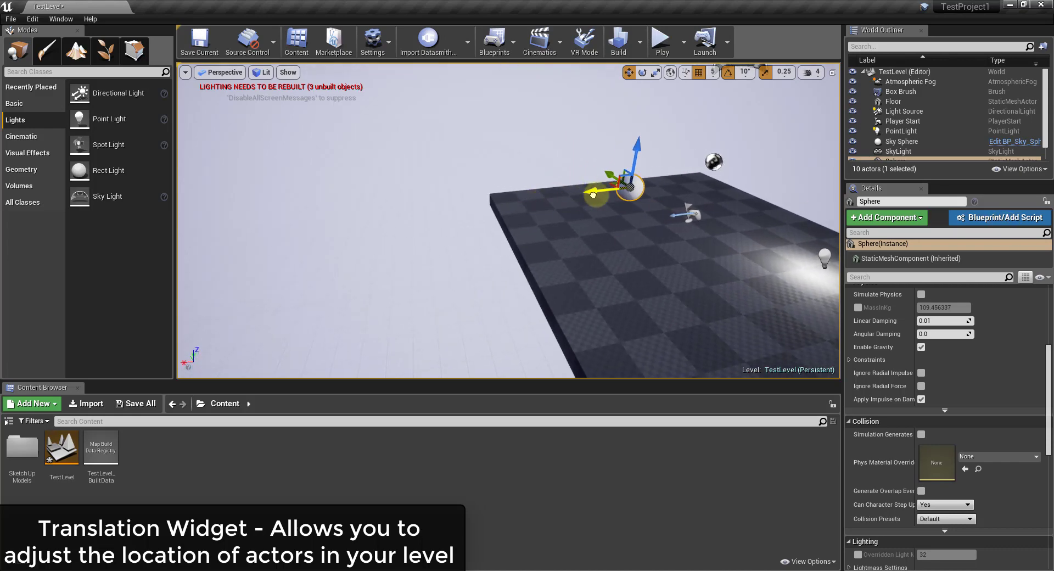
right_drag(624, 176, 701, 235)
mouse_move(566, 323)
right_down()
mouse_move(577, 320)
mouse_move(518, 318)
mouse_move(559, 315)
right_up()
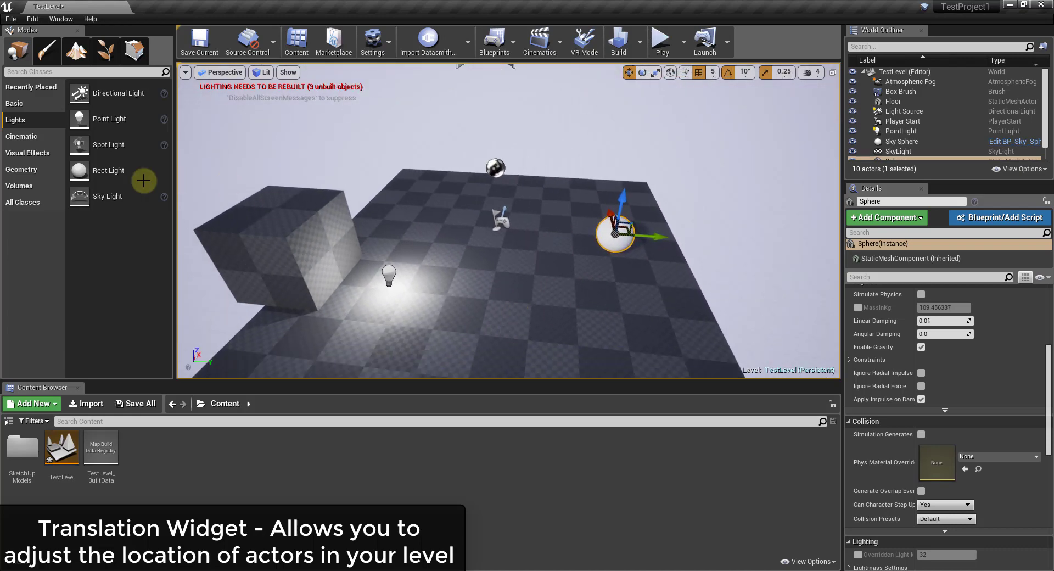
Step: Place a cube on the floor near the sphere and raise it slightly
click(24, 170)
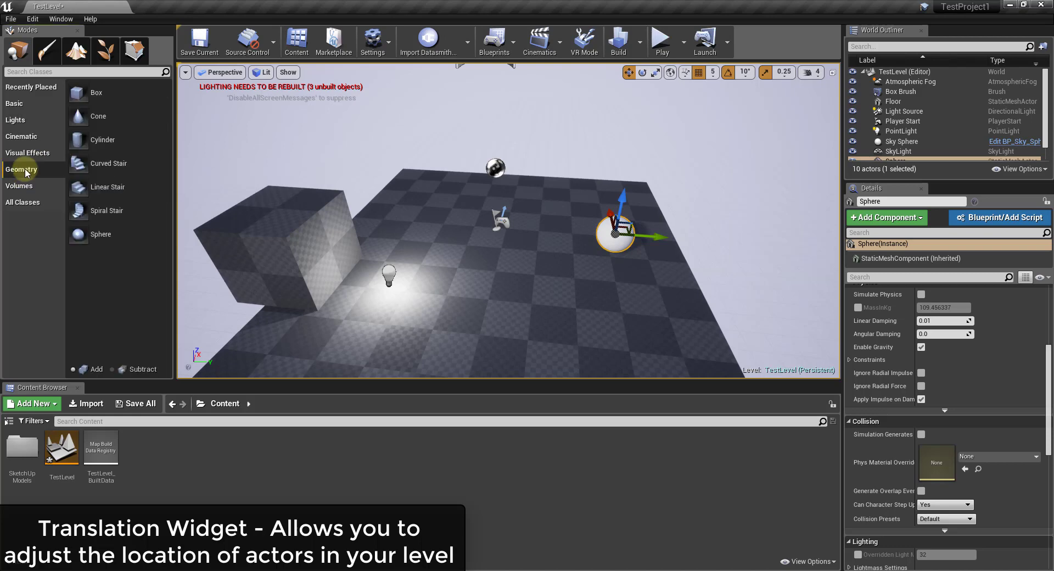
click(17, 103)
drag(110, 223, 568, 242)
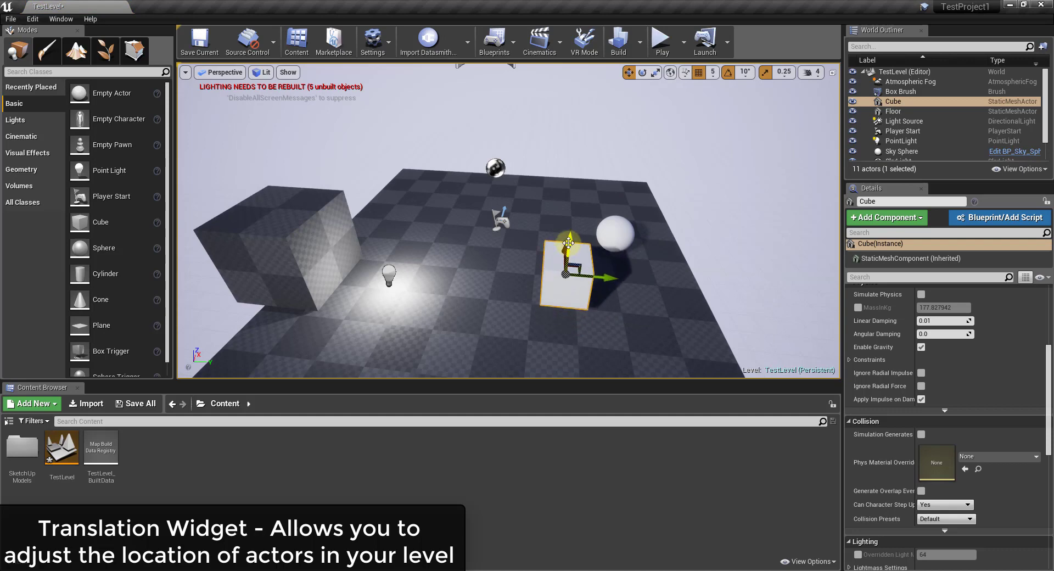
right_drag(620, 309, 653, 263)
Step: Rotate the cube 40° and tilt it into a diamond pose, then trial-resize it evenly
click(643, 73)
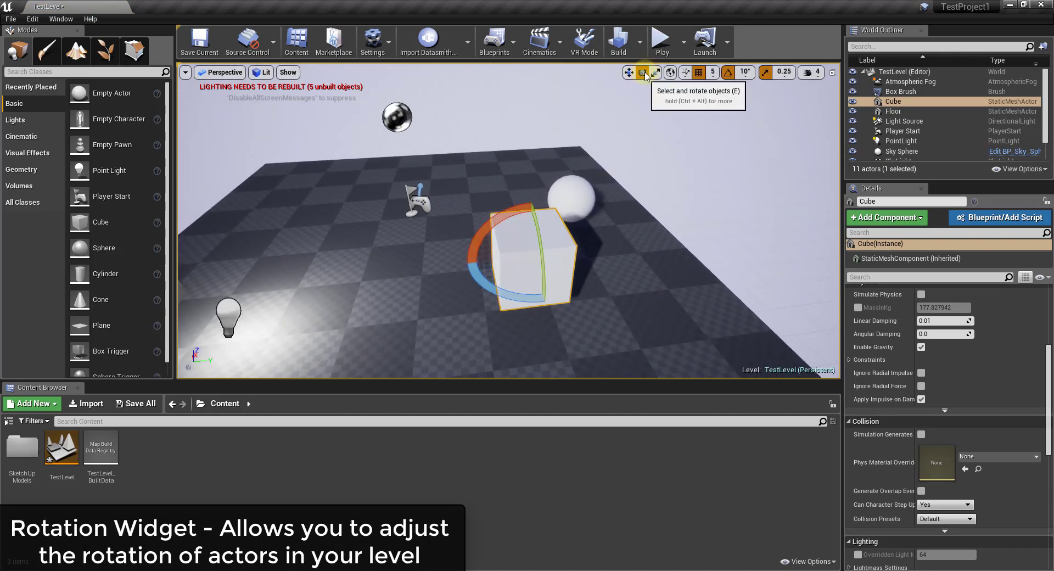
drag(480, 237, 608, 168)
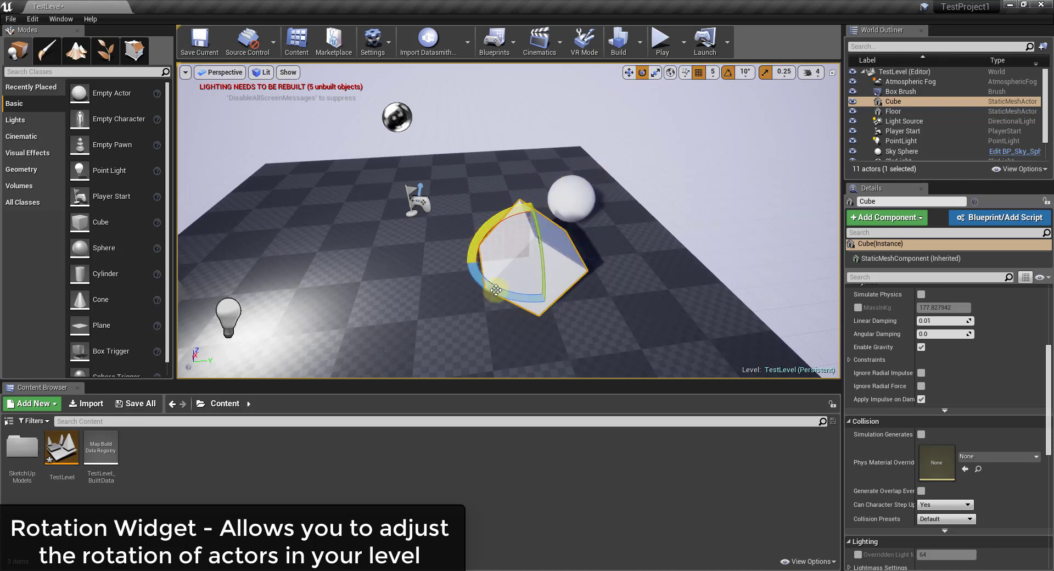
drag(545, 270, 555, 137)
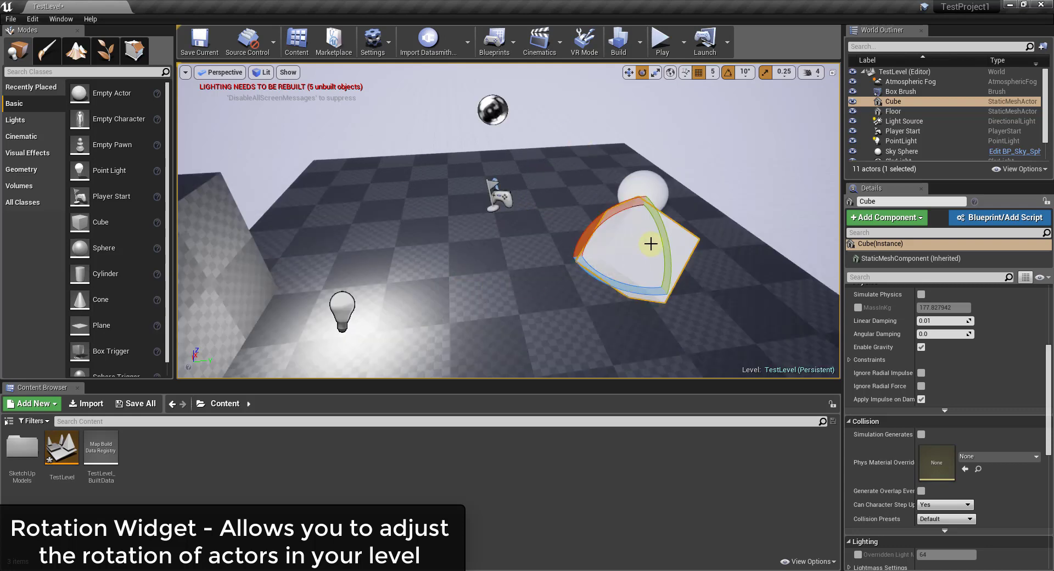
right_drag(651, 244, 637, 242)
click(658, 76)
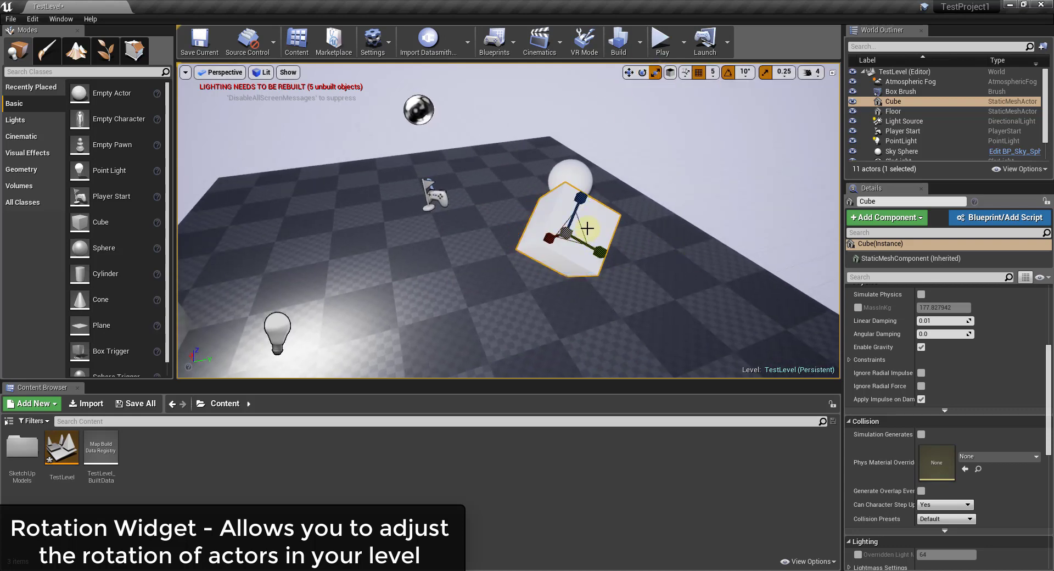
mouse_move(581, 199)
mouse_down()
mouse_move(612, 173)
mouse_move(594, 200)
mouse_up()
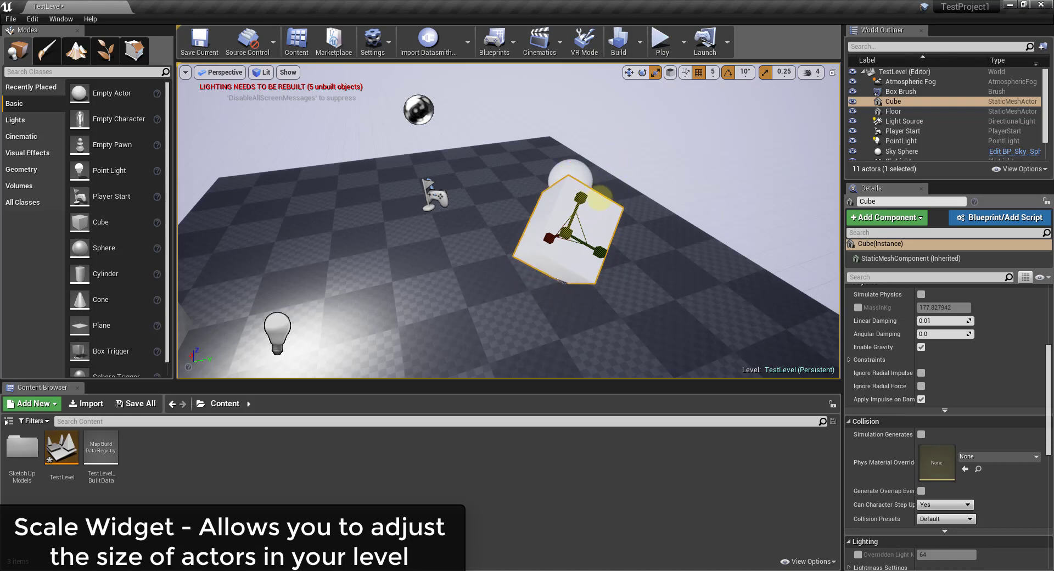
Step: Stretch the cube slightly taller and longer along one axis
mouse_move(599, 198)
mouse_down()
mouse_move(621, 162)
mouse_move(607, 204)
mouse_up()
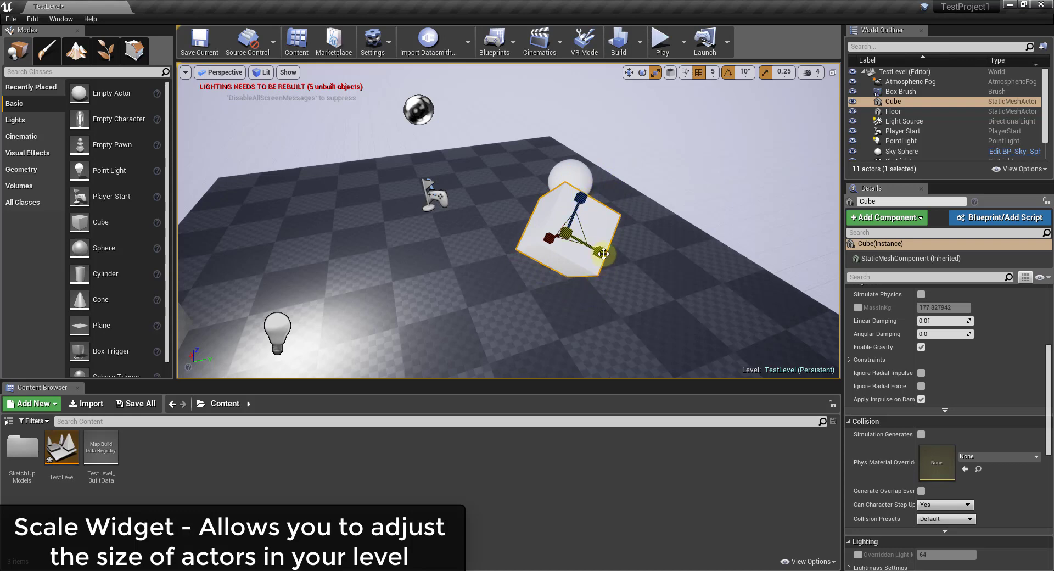
drag(604, 253, 642, 267)
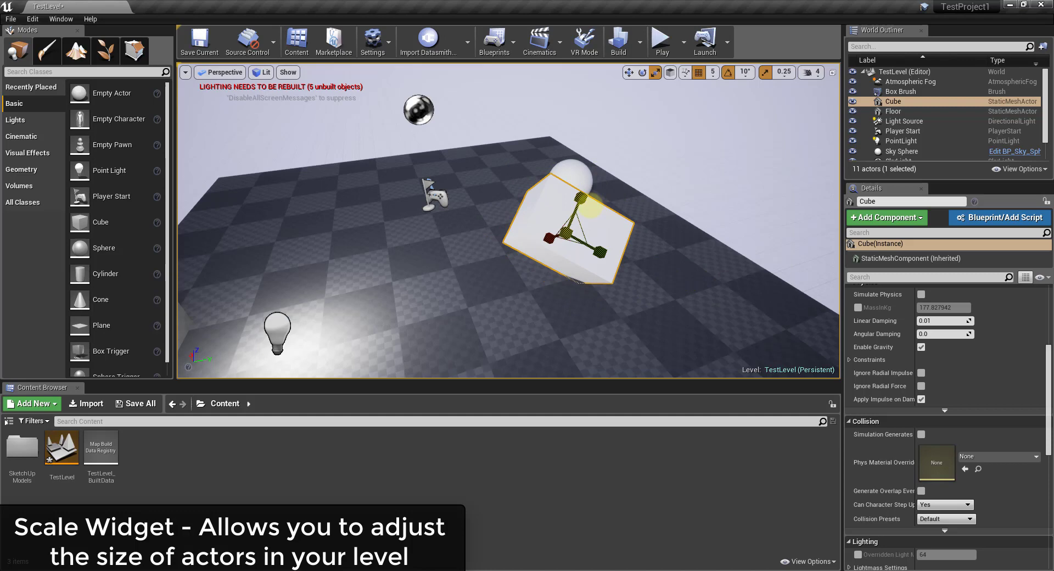
scroll(549, 243, down, 6)
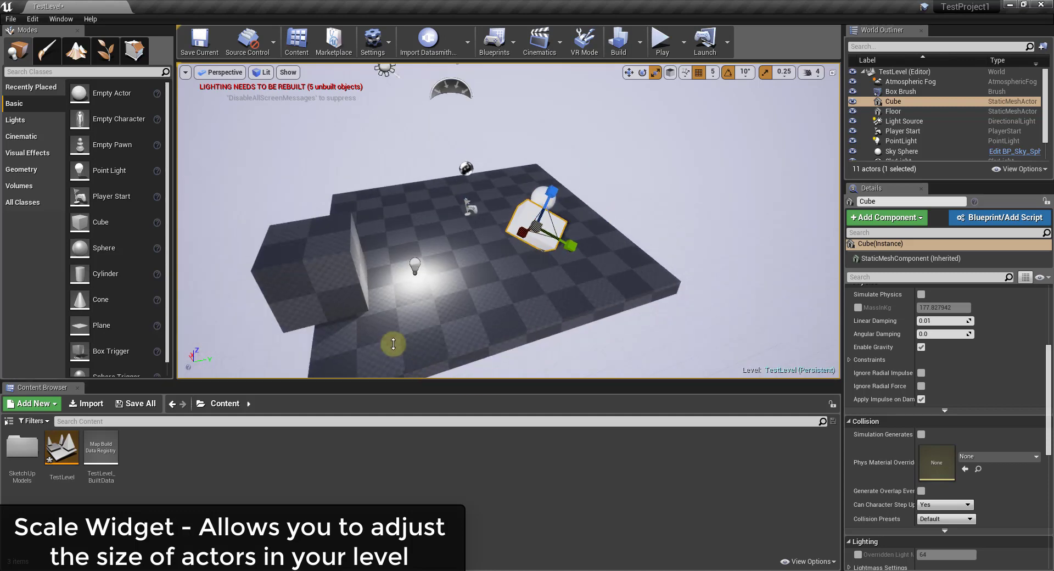
mouse_move(474, 318)
middle_down()
mouse_move(484, 280)
mouse_move(365, 353)
mouse_move(409, 186)
middle_up()
Step: Scale the Box Brush to 2.25 along X into a long block
click(356, 213)
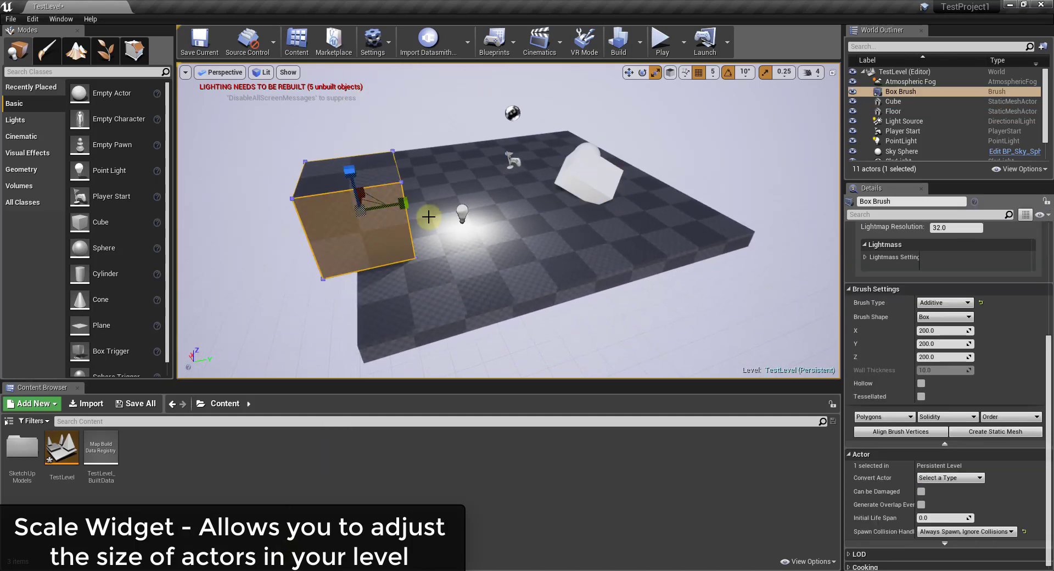
scroll(476, 217, down, 5)
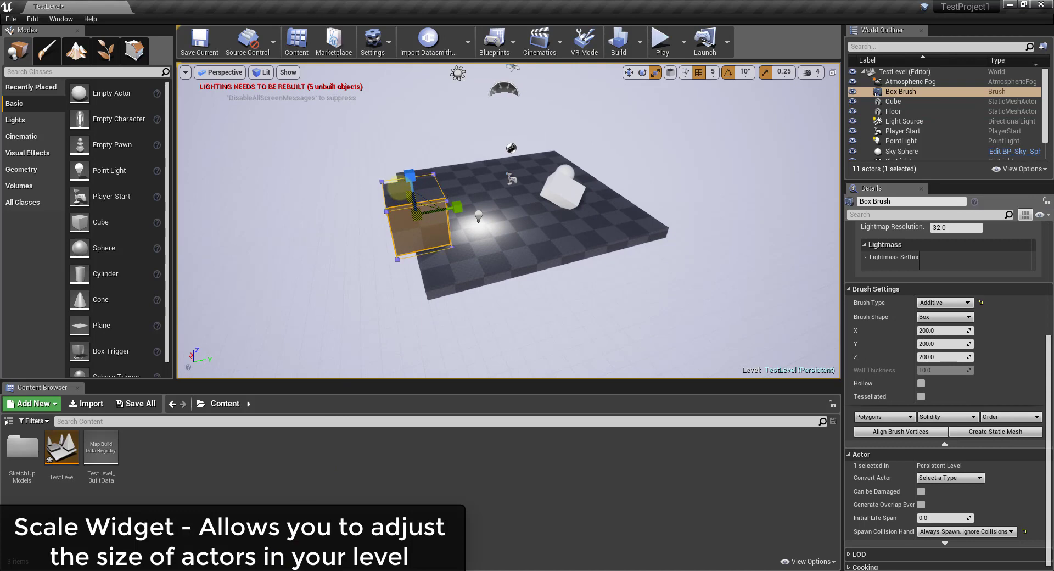
drag(369, 156, 306, 32)
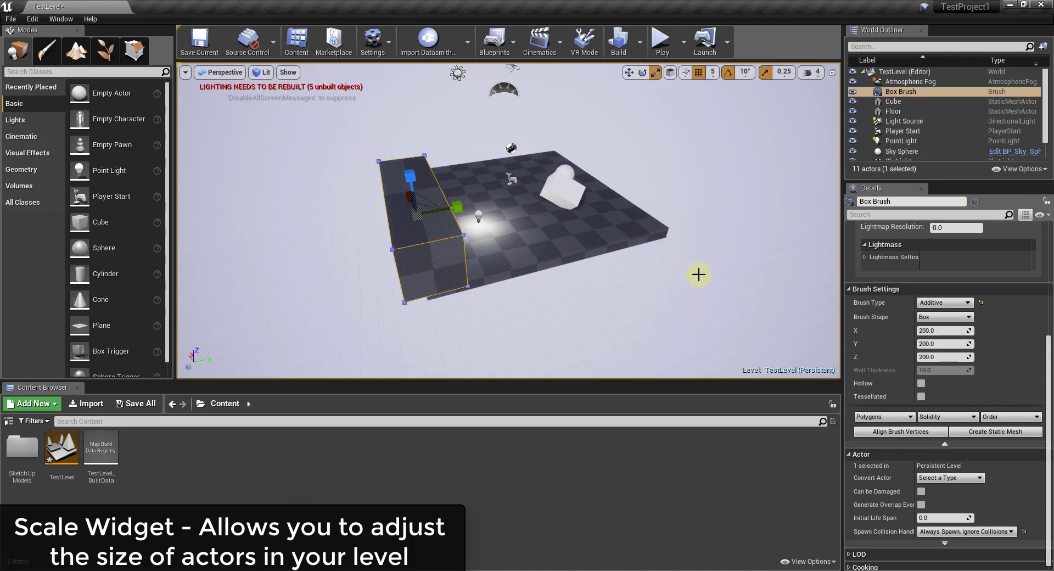
mouse_move(699, 275)
right_down()
mouse_move(528, 235)
mouse_move(266, 213)
right_up()
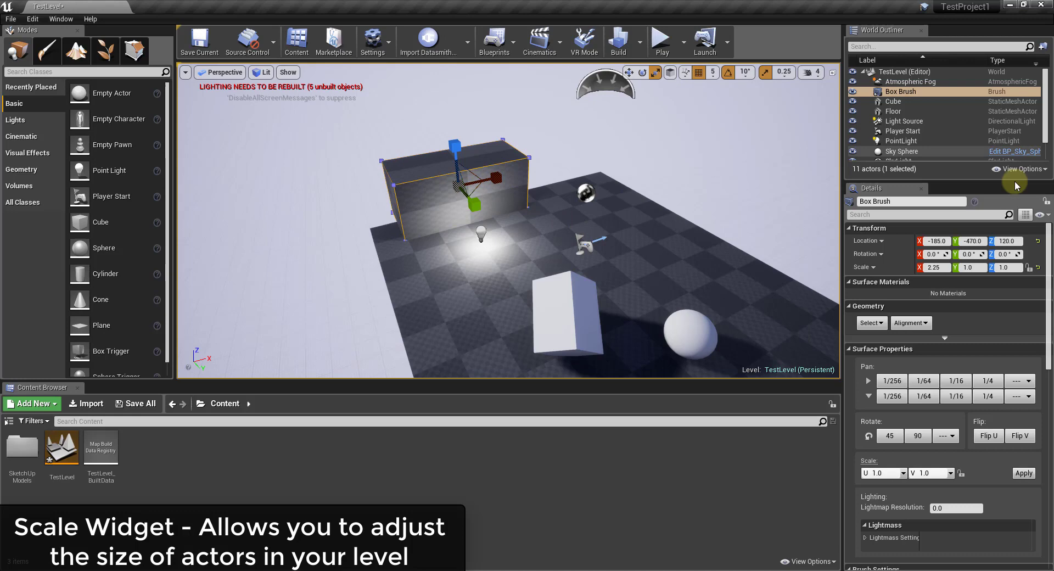
mouse_move(504, 307)
right_down()
mouse_move(417, 297)
mouse_move(616, 291)
mouse_move(628, 376)
mouse_move(687, 299)
mouse_move(591, 307)
mouse_move(377, 259)
right_up()
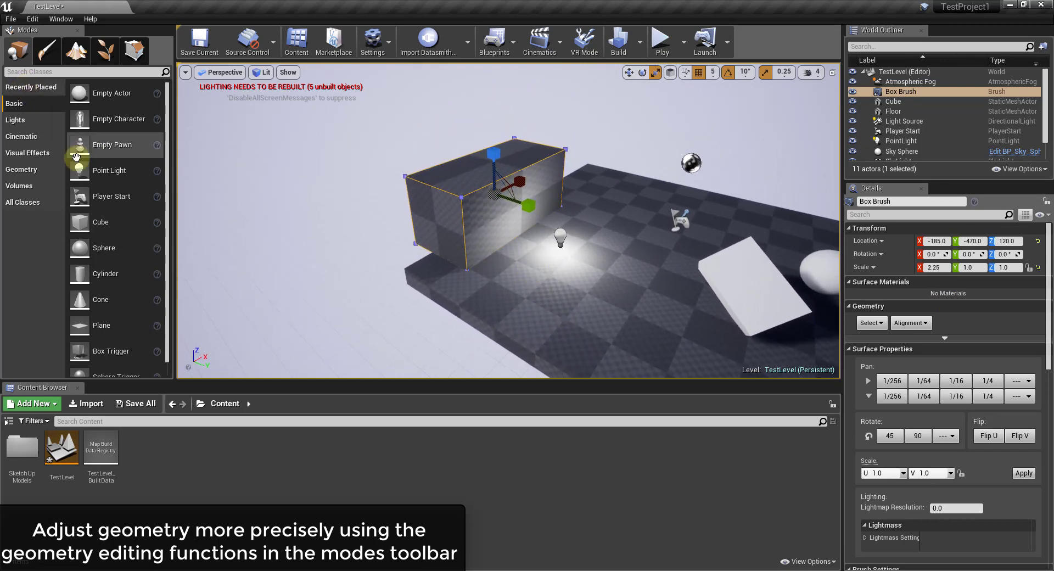
Step: In Geometry Editing mode, pull the box brush's end face out to lengthen it
click(135, 51)
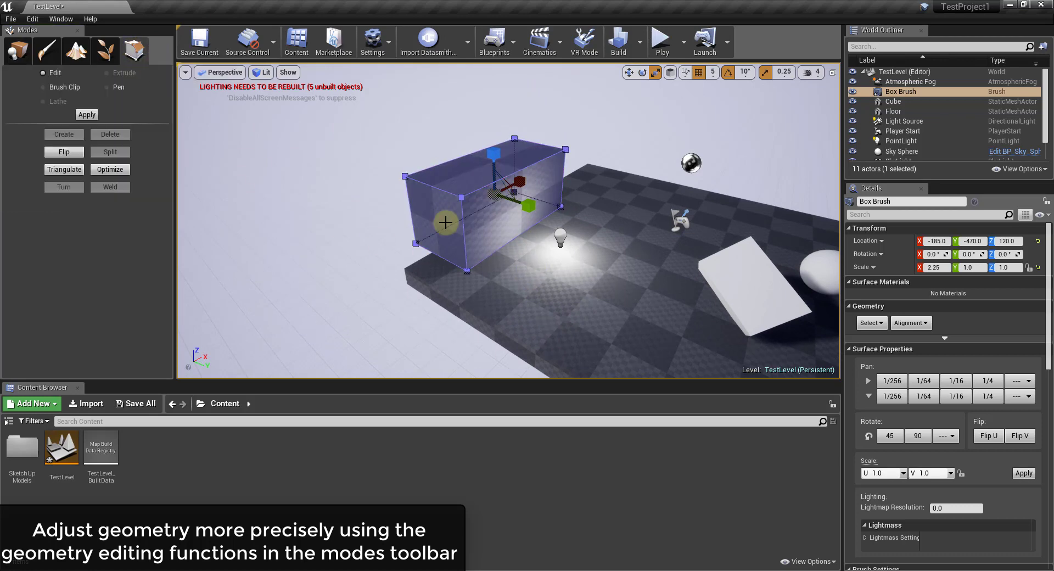
click(628, 72)
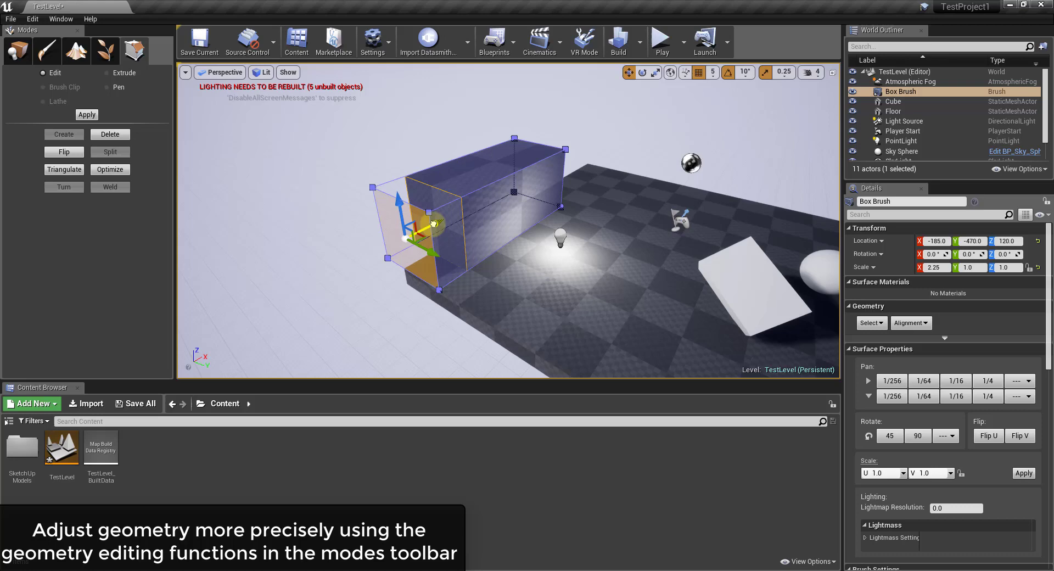
key(d)
right_drag(604, 261, 231, 252)
click(454, 214)
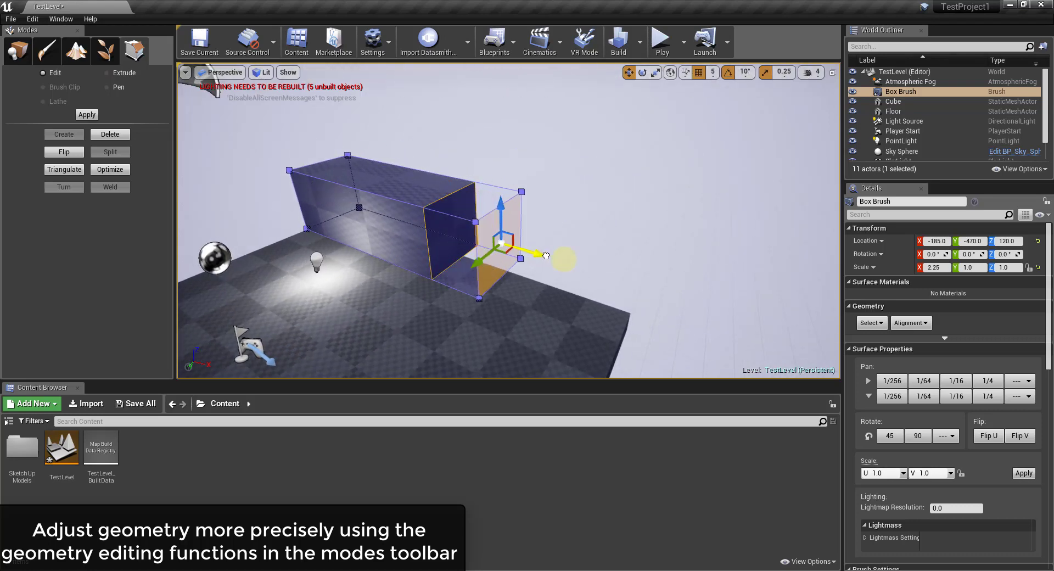
drag(546, 255, 689, 300)
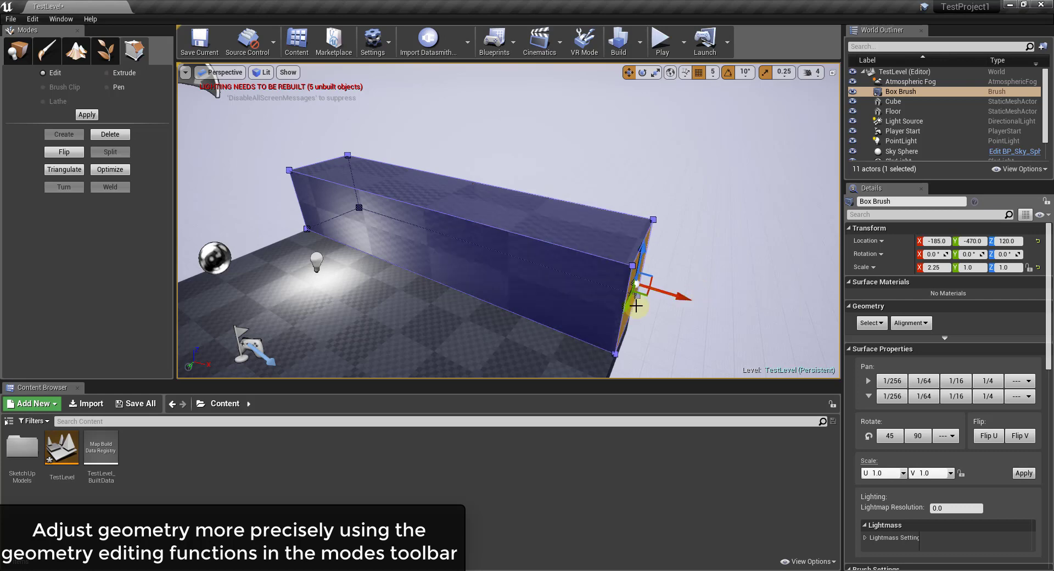
Step: Push the brush's front face back to thin it into a wall
click(397, 264)
mouse_move(378, 263)
mouse_down()
mouse_move(419, 256)
mouse_move(425, 242)
mouse_up()
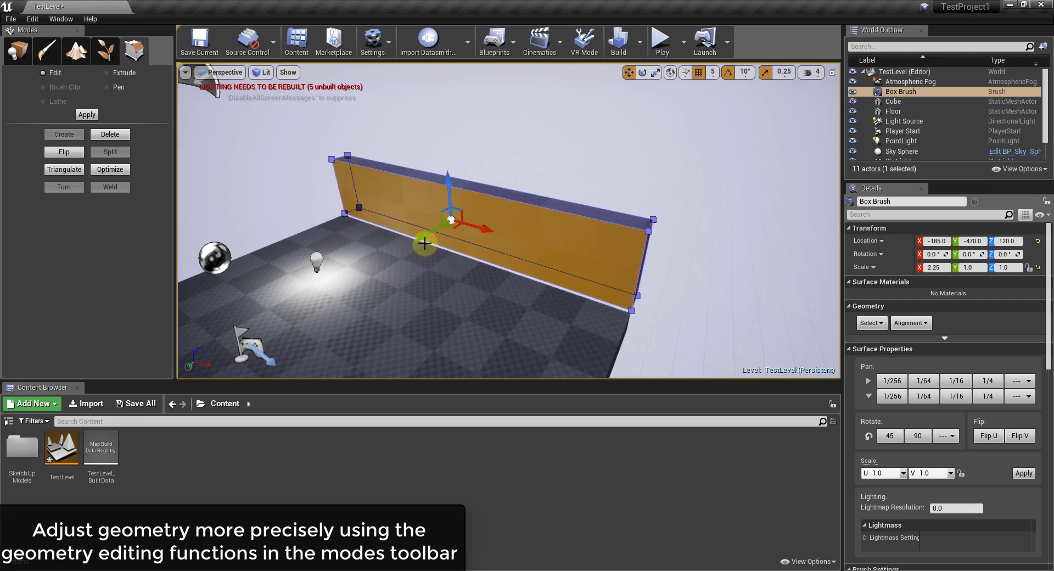
right_drag(425, 241, 425, 242)
drag(418, 237, 419, 242)
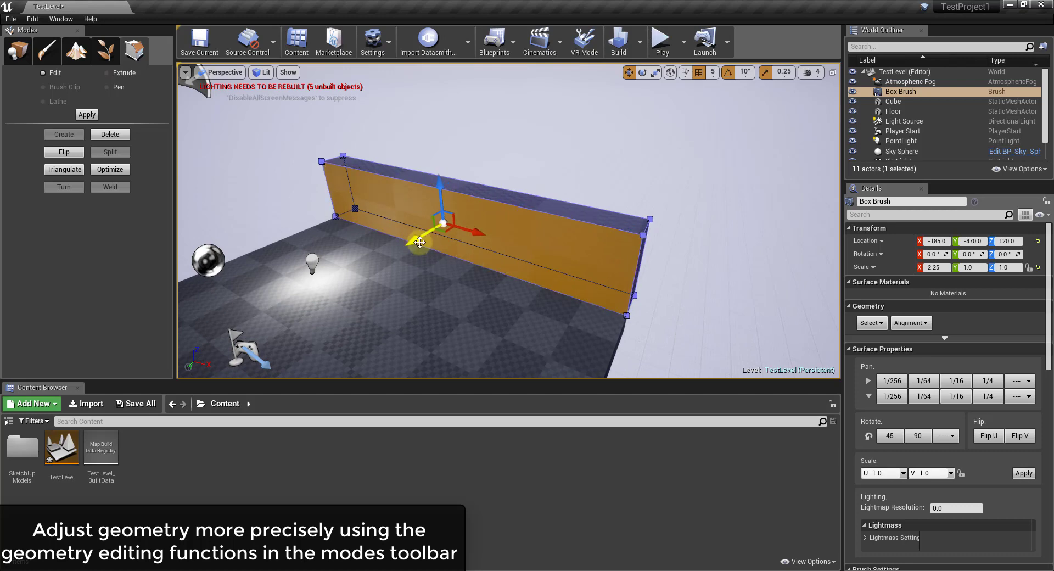
Step: Raise the wall's top face to make it taller
key(a)
right_drag(630, 291, 908, 331)
click(439, 174)
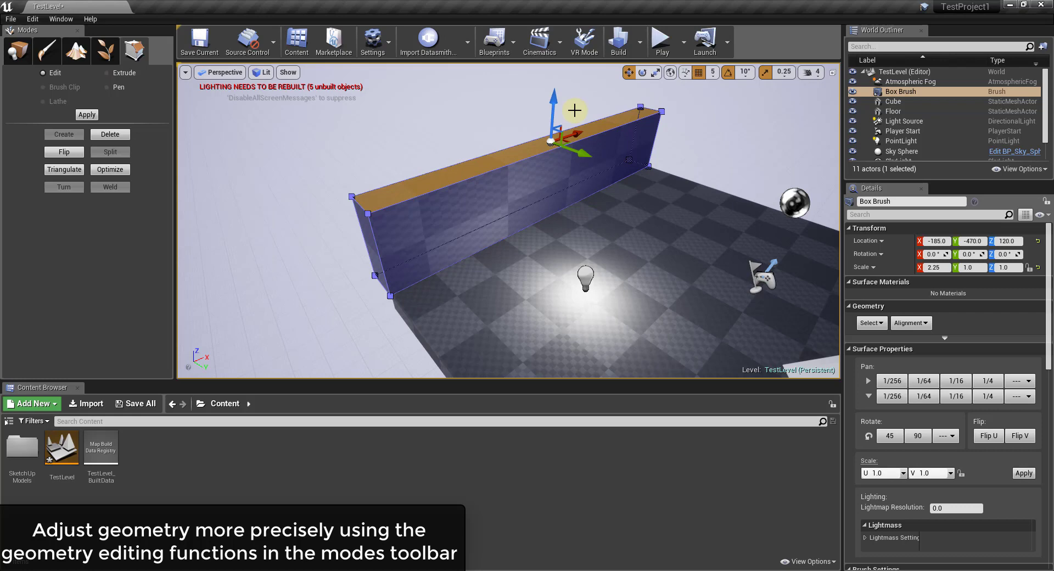
drag(551, 114, 553, 99)
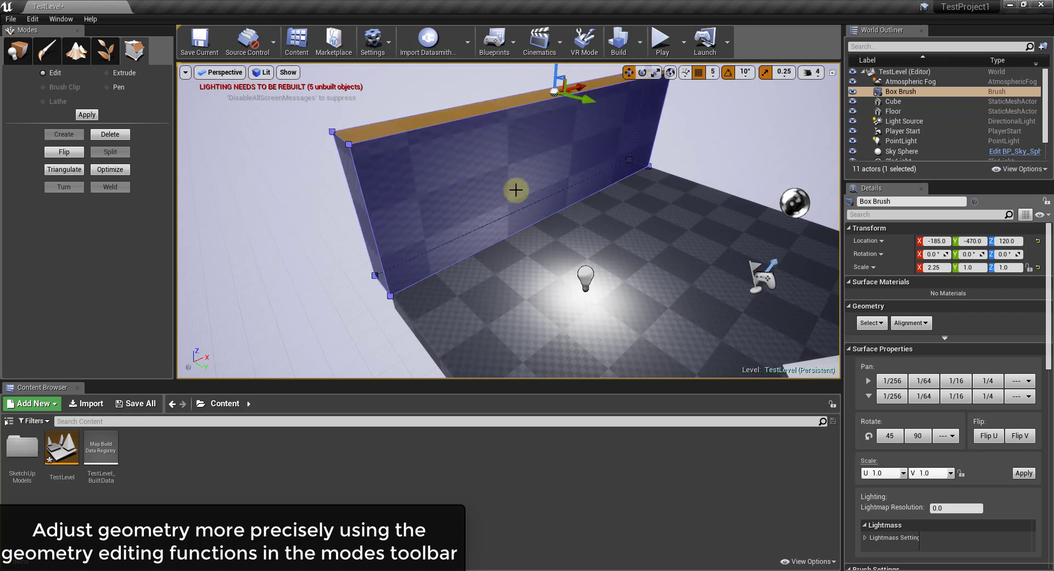
scroll(515, 190, down, 7)
right_drag(595, 301, 346, 151)
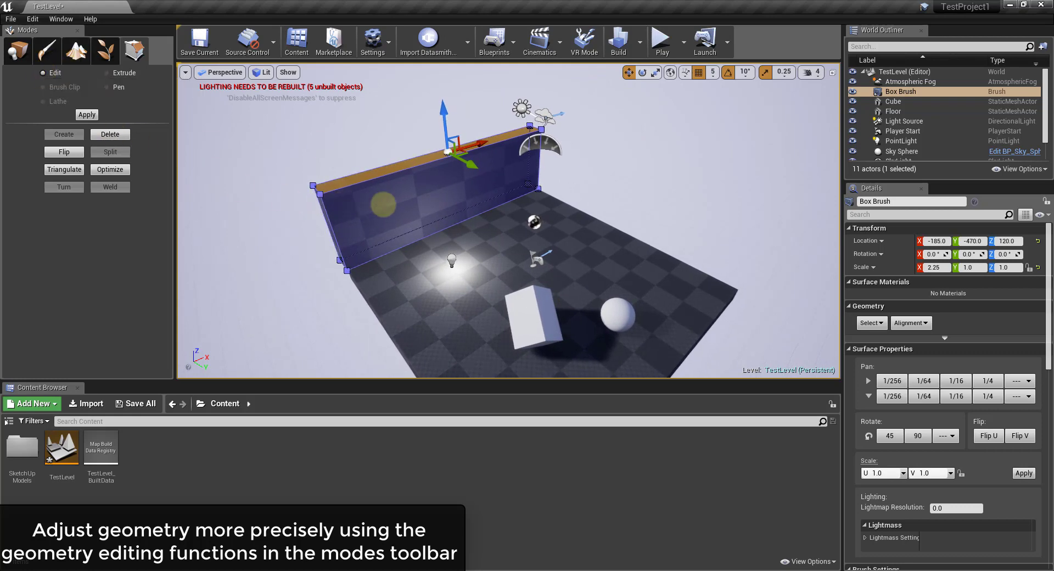
click(107, 75)
click(619, 316)
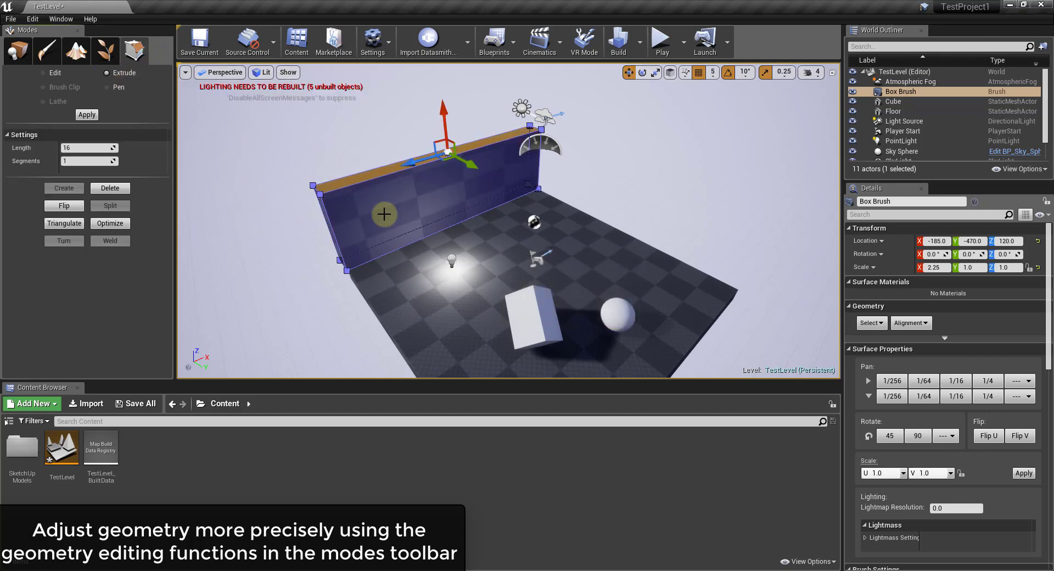
click(384, 208)
drag(480, 207, 496, 217)
scroll(309, 190, up, 4)
right_drag(323, 218, 362, 224)
right_drag(588, 280, 545, 272)
drag(543, 273, 611, 273)
drag(656, 223, 568, 253)
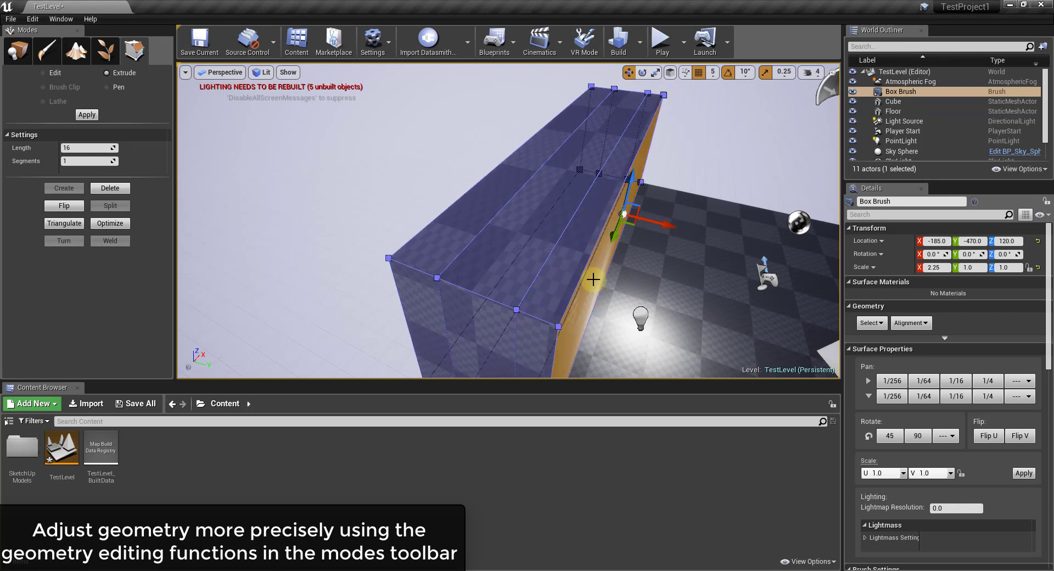
click(558, 327)
scroll(568, 307, down, 4)
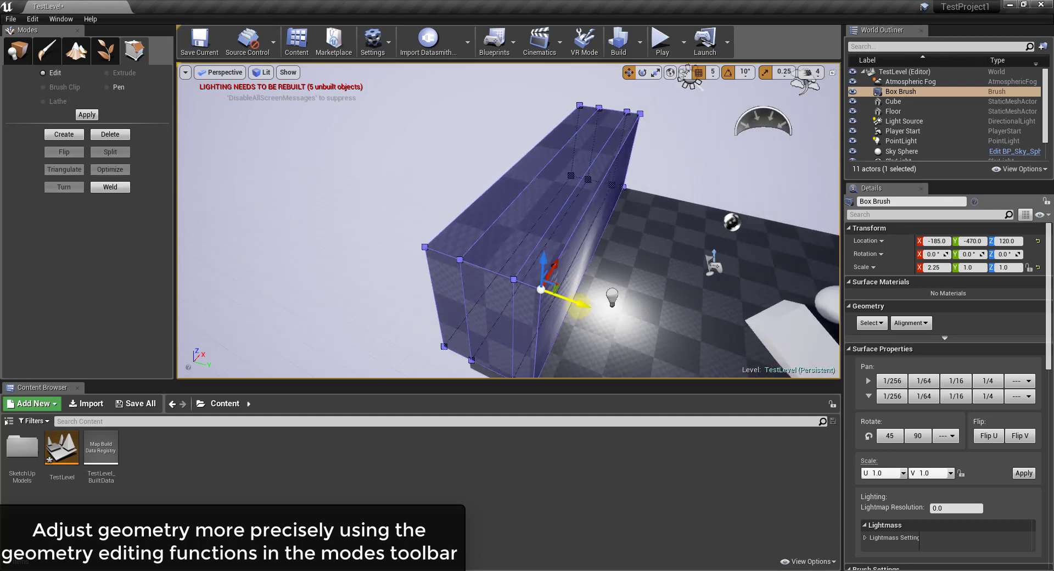
drag(614, 311, 622, 314)
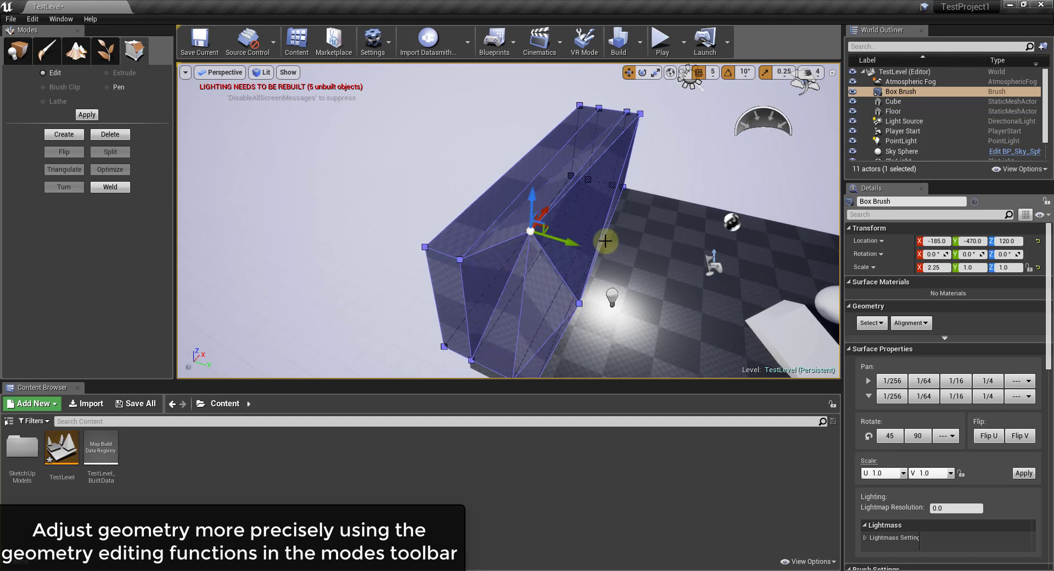
scroll(609, 241, down, 2)
mouse_move(705, 314)
right_down()
mouse_move(694, 305)
mouse_move(496, 325)
mouse_move(461, 315)
mouse_move(461, 391)
mouse_move(450, 386)
mouse_move(692, 306)
right_up()
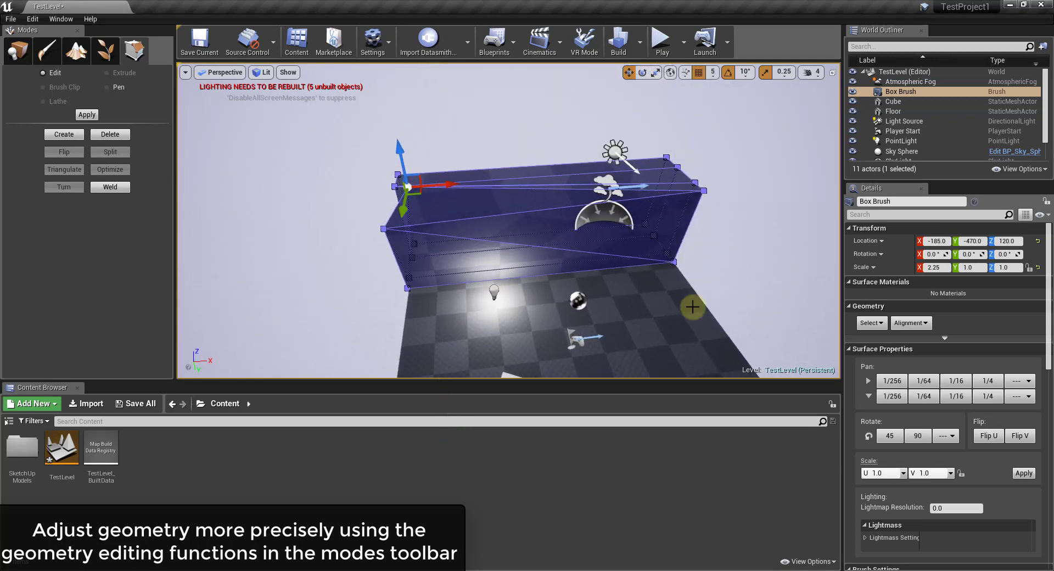
key(ctrl+z)
key(ctrl+z)
key(ctrl+z)
key(ctrl+z)
key(ctrl+z)
key(ctrl+z)
key(ctrl+z)
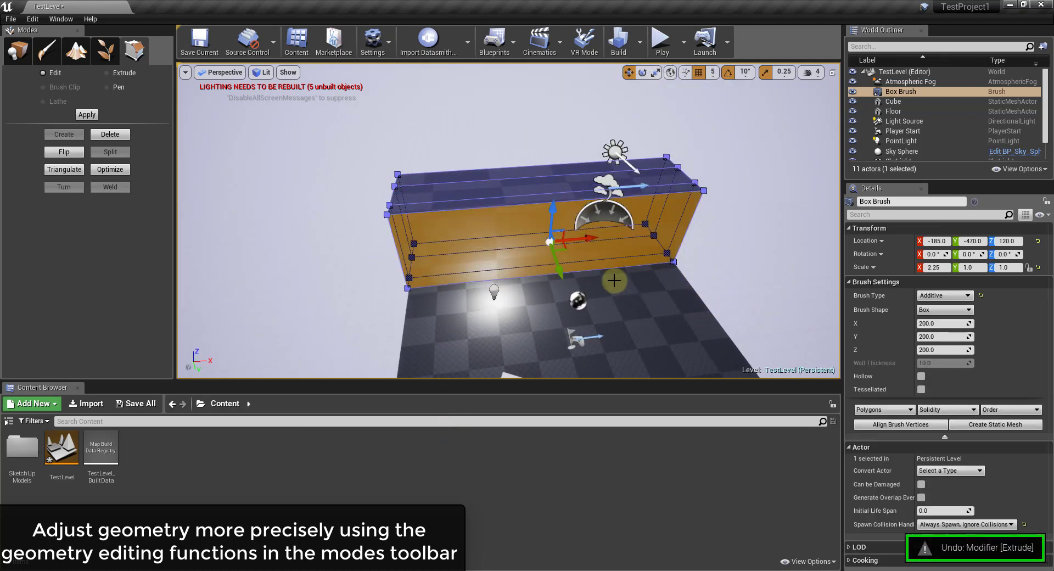
key(ctrl+z)
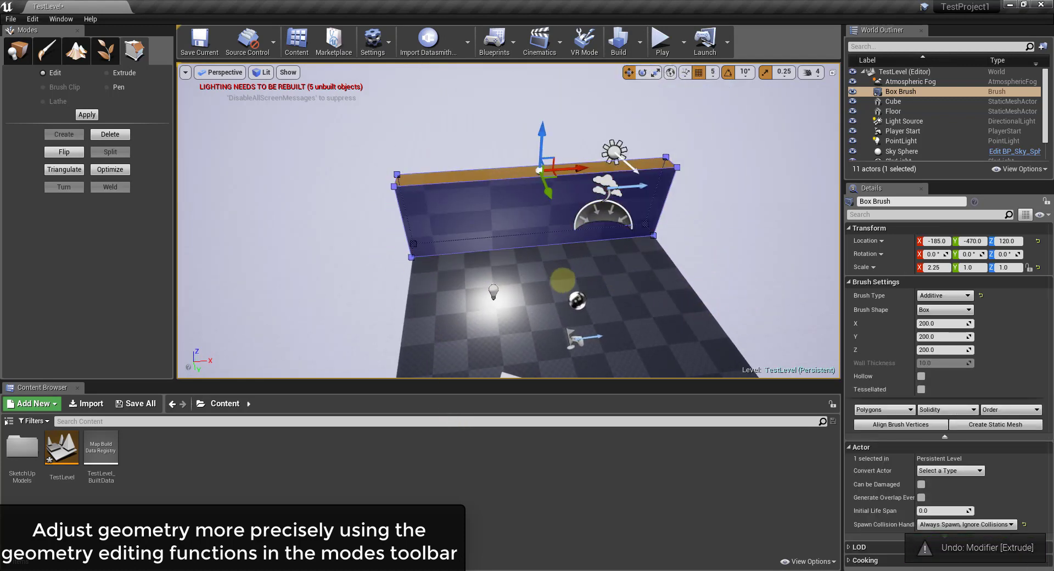
mouse_move(562, 280)
right_down()
mouse_move(765, 320)
mouse_move(683, 181)
mouse_move(418, 199)
mouse_move(1041, 269)
right_up()
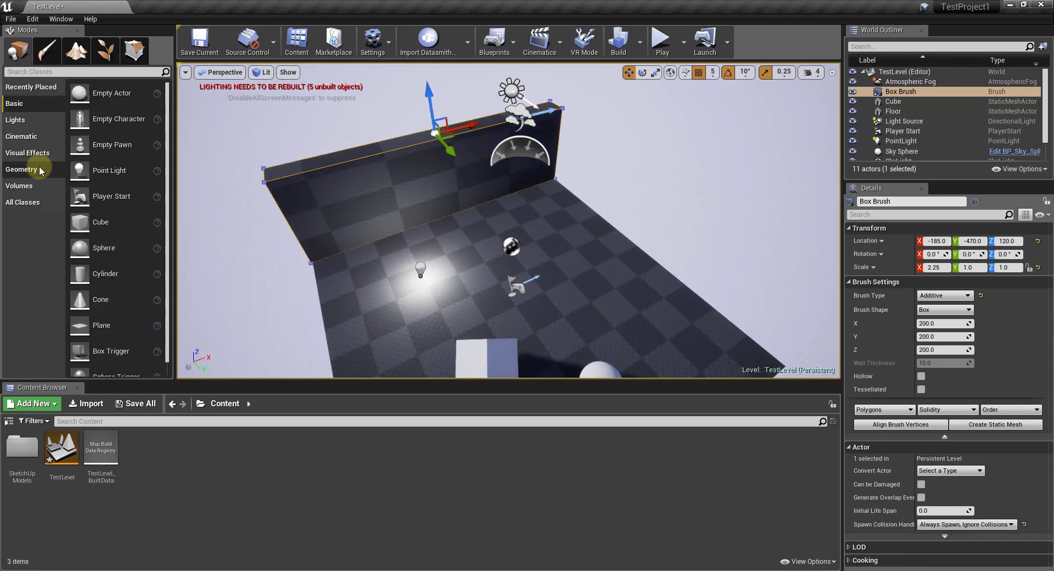
Step: Place a Linear Stair brush in the level and delete the cube
click(40, 171)
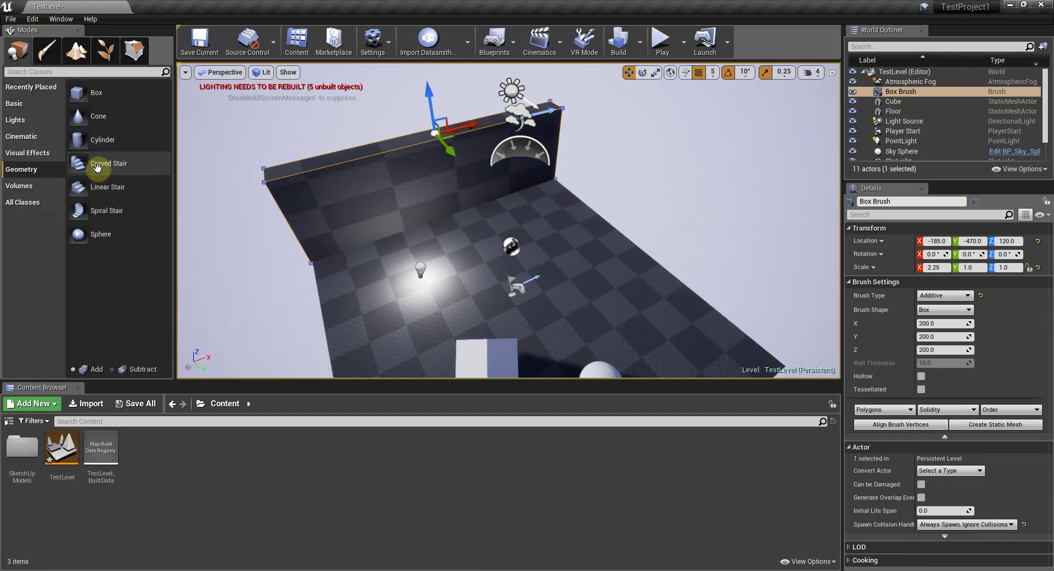
drag(100, 189, 470, 313)
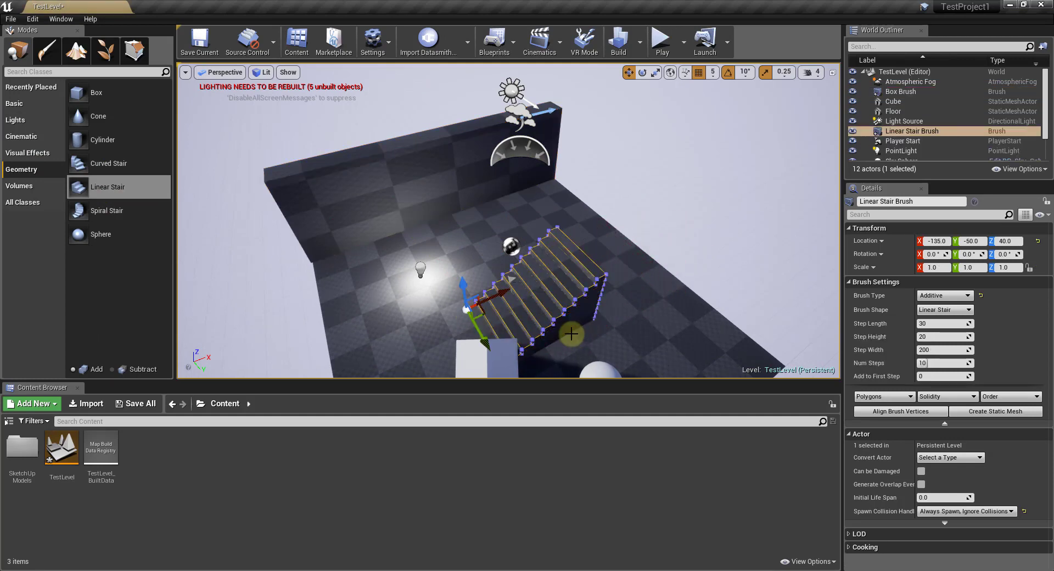
right_drag(470, 313, 431, 283)
click(460, 296)
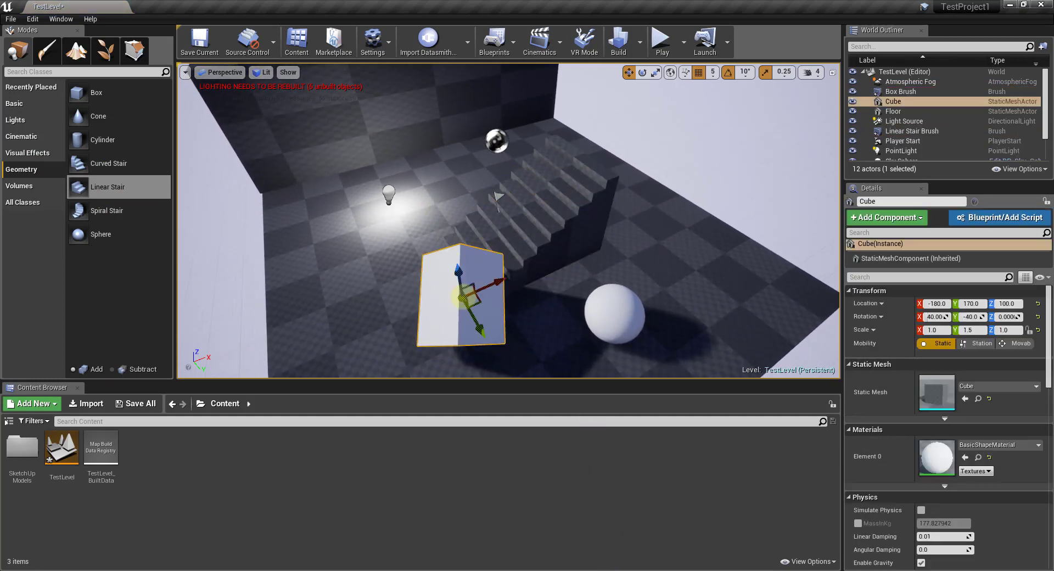
key(Delete)
Step: Set the stair brush's Step Length to 41 and Step Width to 176
click(540, 213)
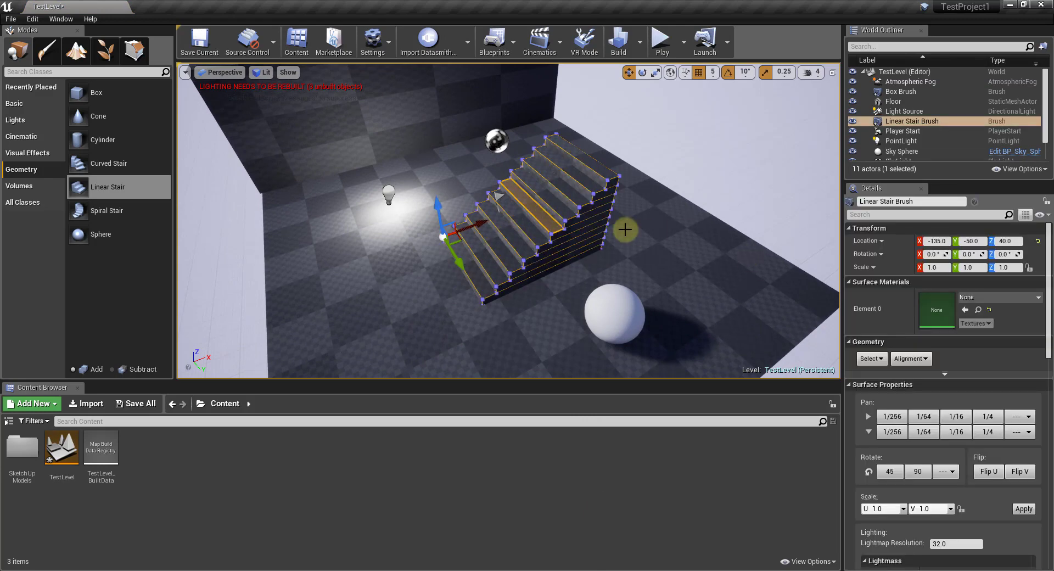
scroll(940, 352, down, 10)
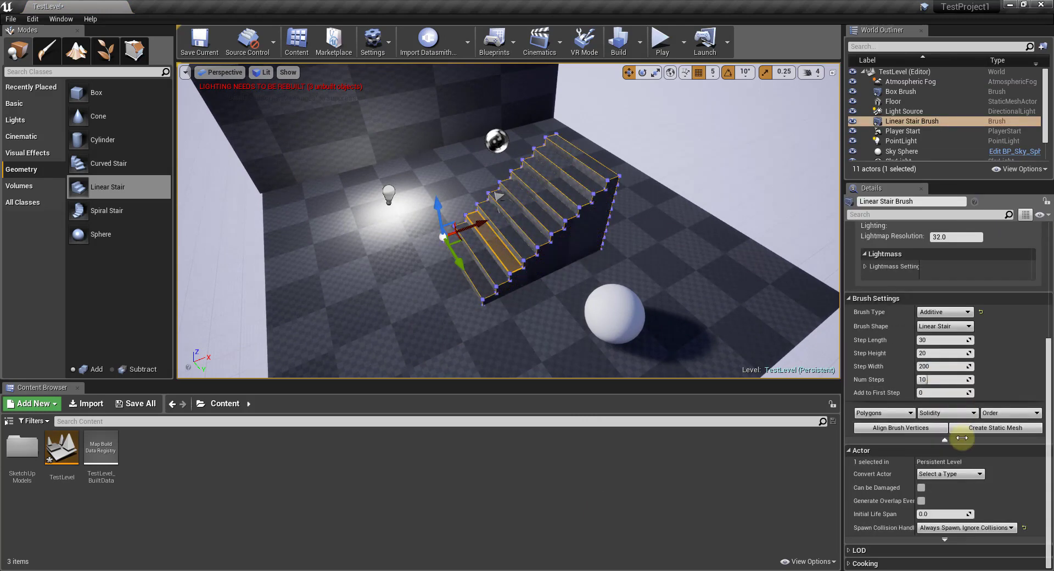
mouse_move(943, 339)
mouse_down()
mouse_move(956, 340)
mouse_move(942, 354)
mouse_up()
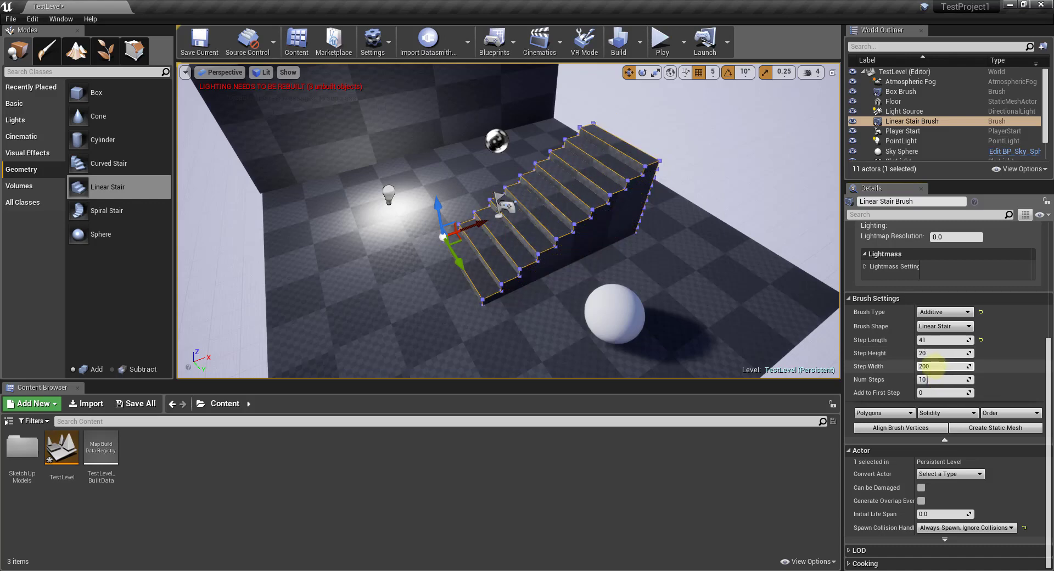
drag(948, 366, 956, 366)
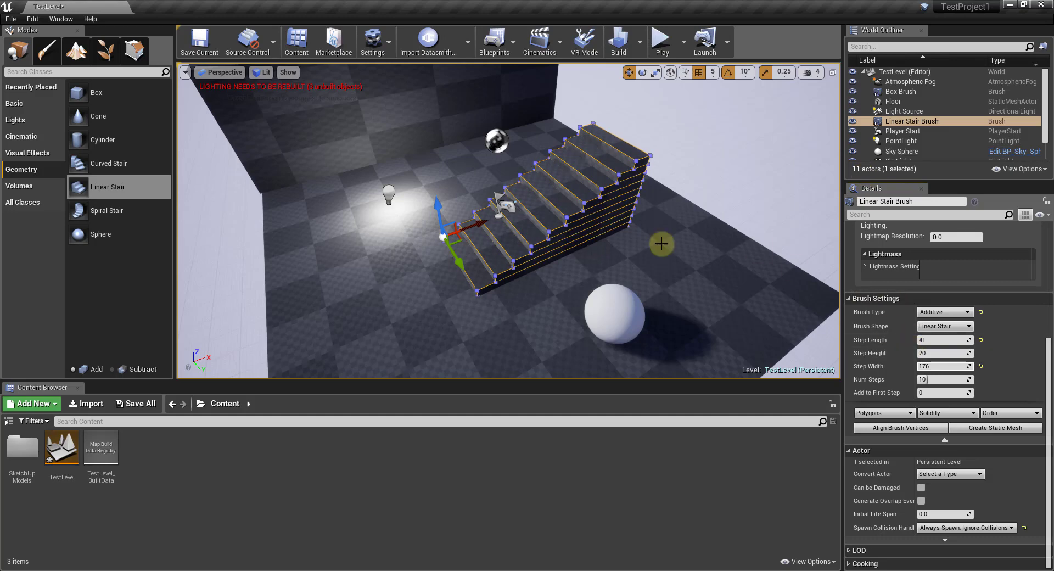
Step: Move the sphere up onto the top of the stairs
click(620, 316)
drag(624, 292, 695, 210)
drag(684, 258, 618, 85)
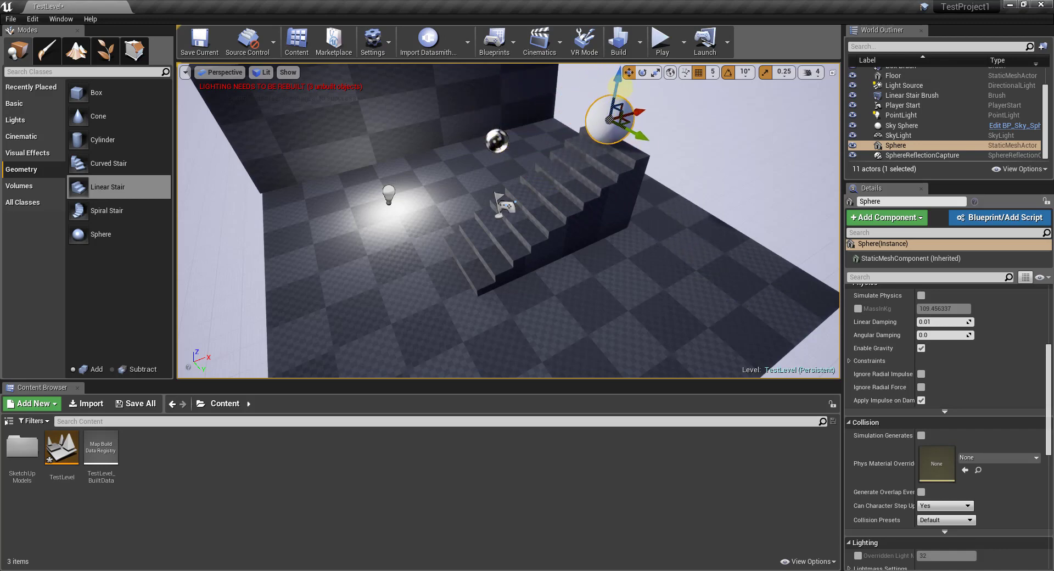
Step: Enable Simulate Physics on the sphere so it falls and rolls
scroll(932, 412, down, 5)
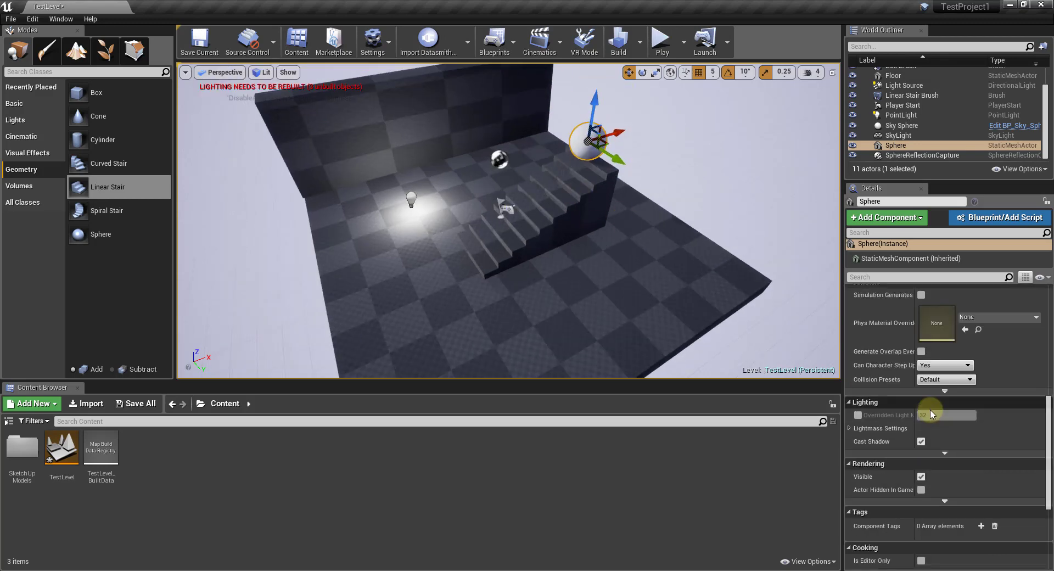
scroll(932, 412, up, 7)
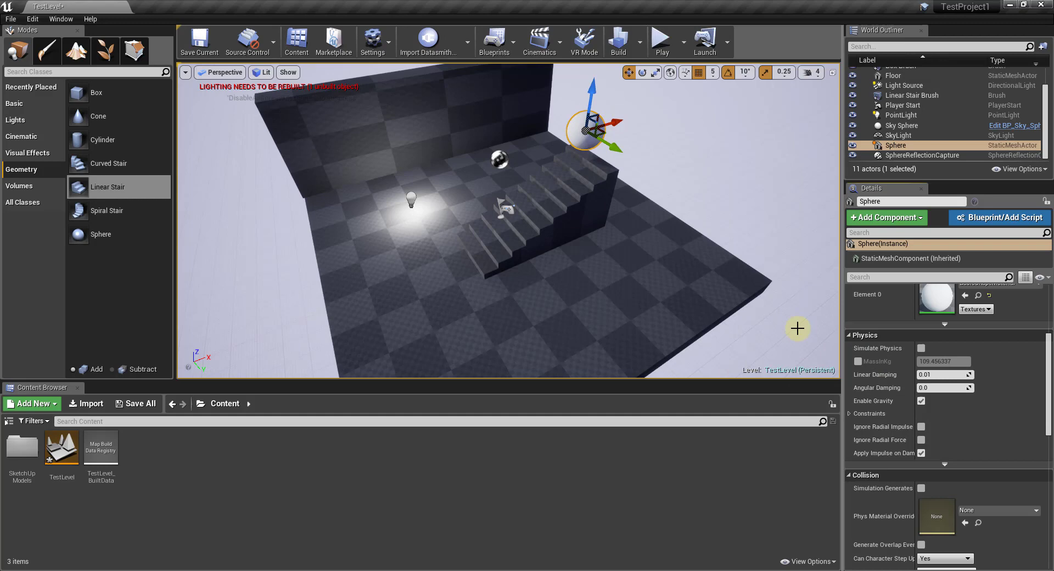
scroll(631, 167, up, 4)
right_drag(592, 195, 630, 131)
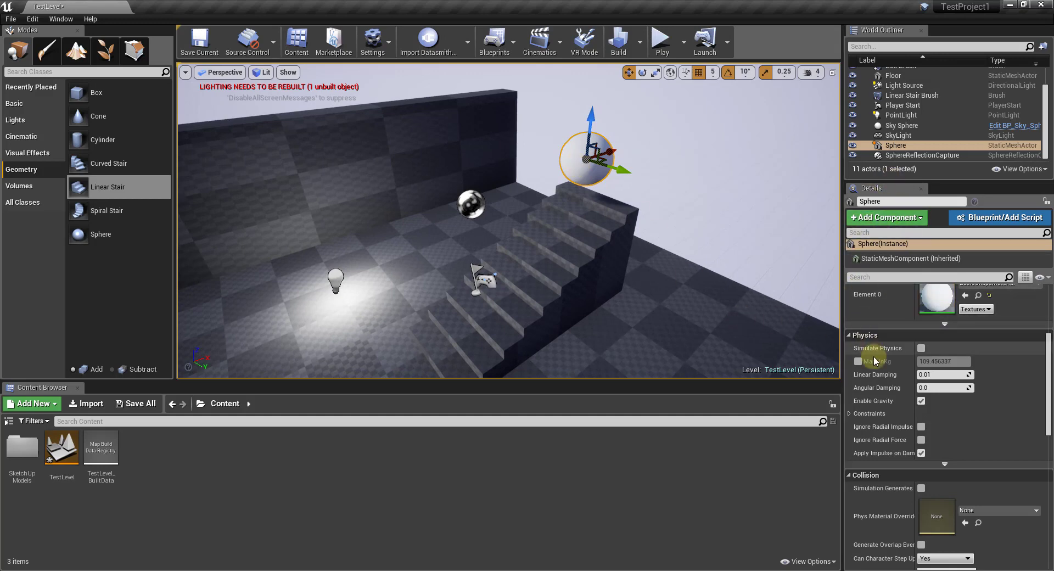
click(921, 348)
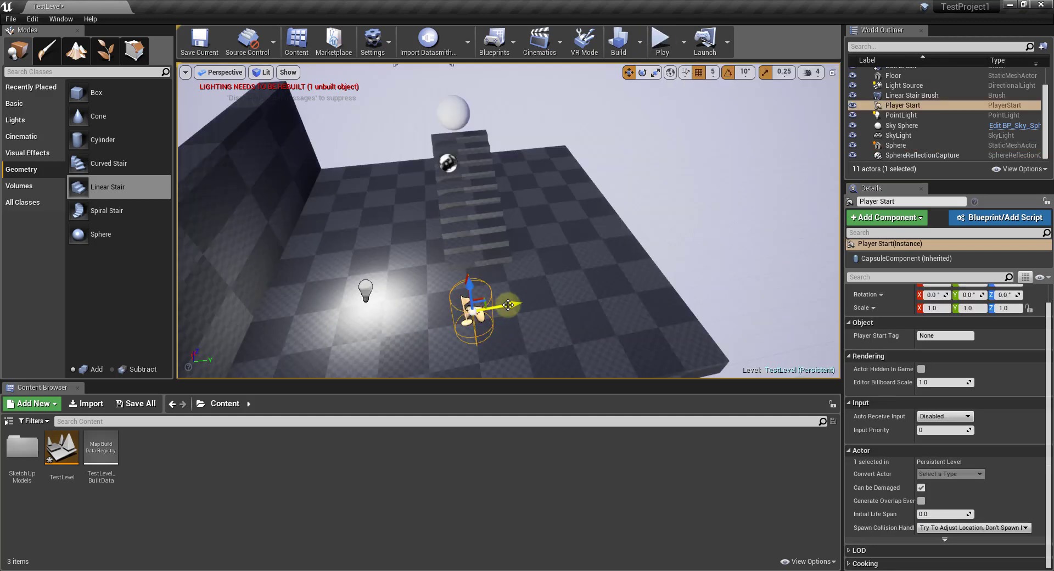
Step: Move Player Start to the floor's right side and turn it to -40° yaw
drag(507, 305, 633, 278)
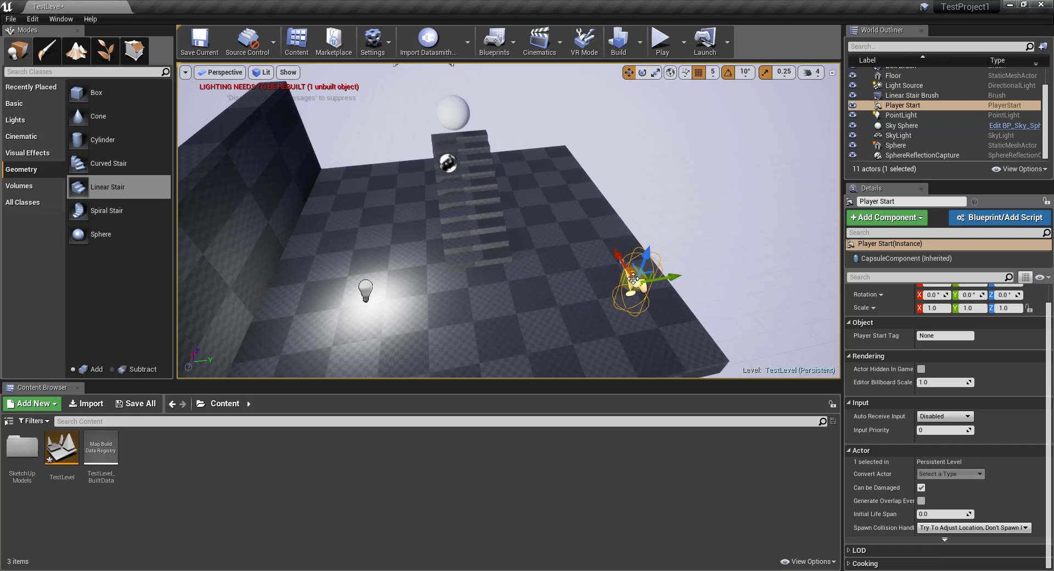
click(644, 74)
drag(641, 321, 748, 343)
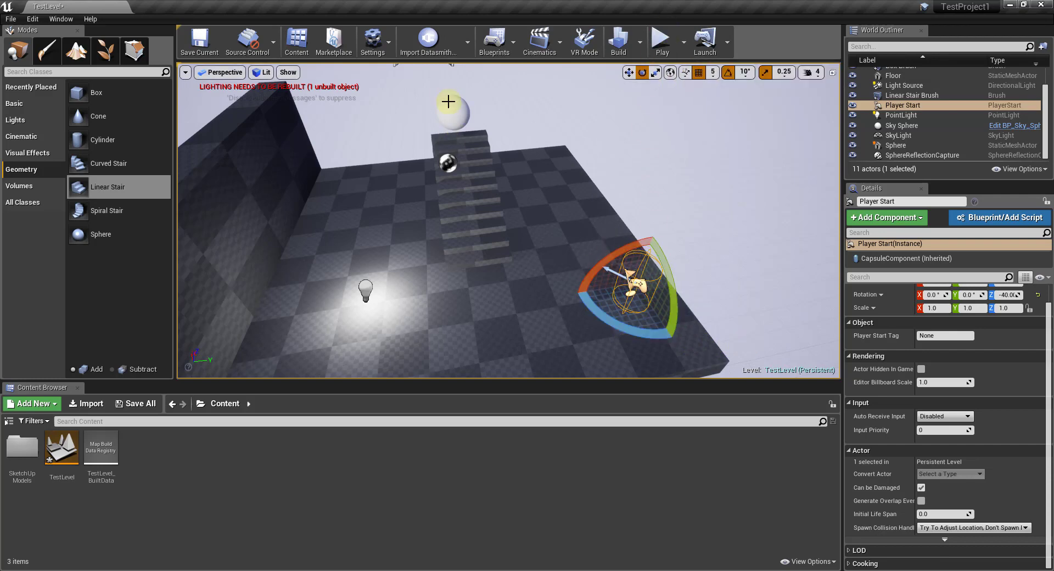
click(663, 39)
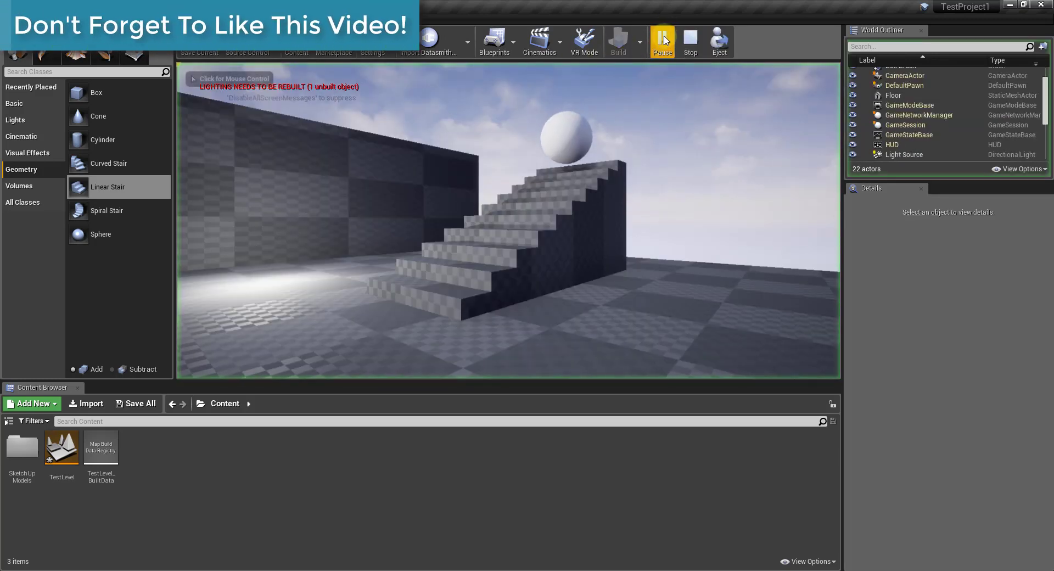
click(635, 289)
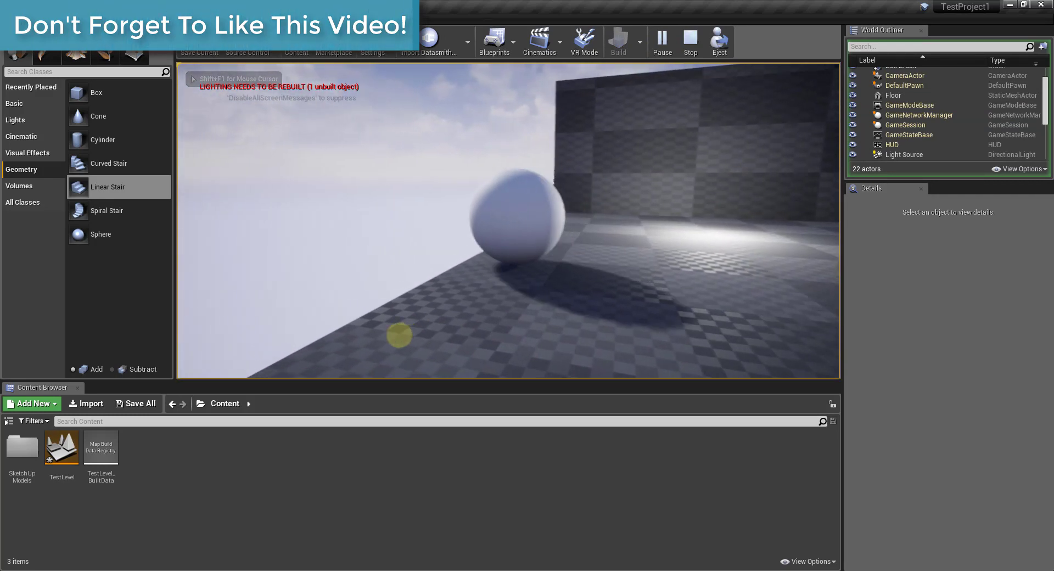
key(Escape)
right_drag(583, 211, 633, 246)
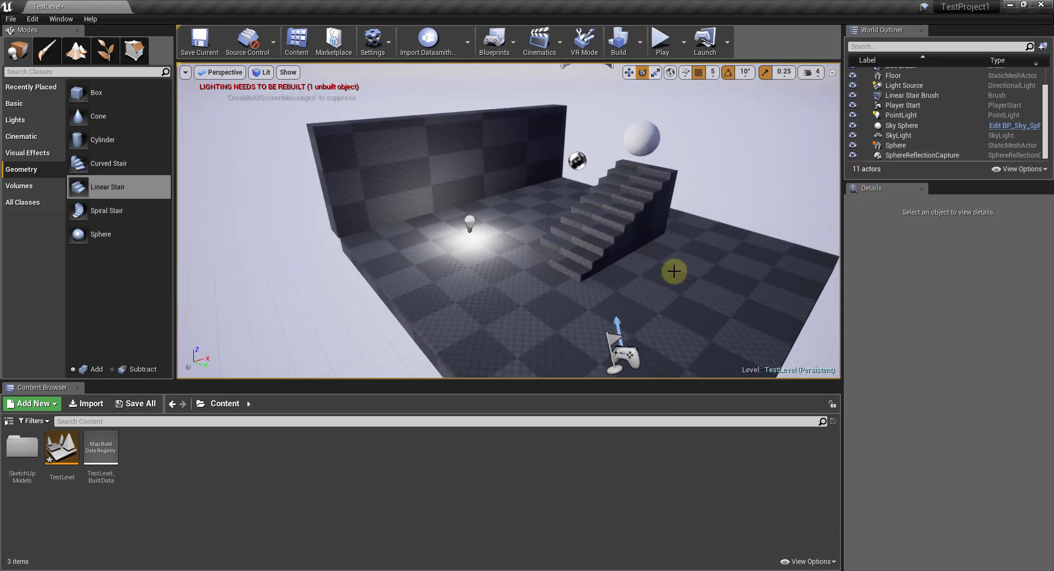
Step: Swing the view around the level and browse the Cinematic and Geometry categories in Modes
mouse_move(691, 210)
right_down()
mouse_move(680, 228)
mouse_move(690, 247)
mouse_move(697, 229)
right_up()
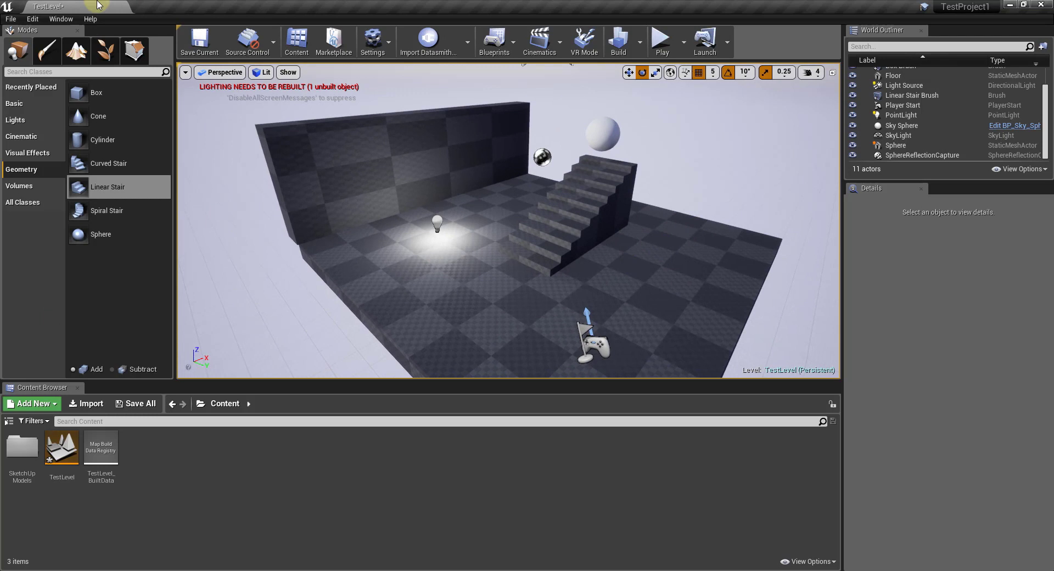
click(26, 142)
click(22, 171)
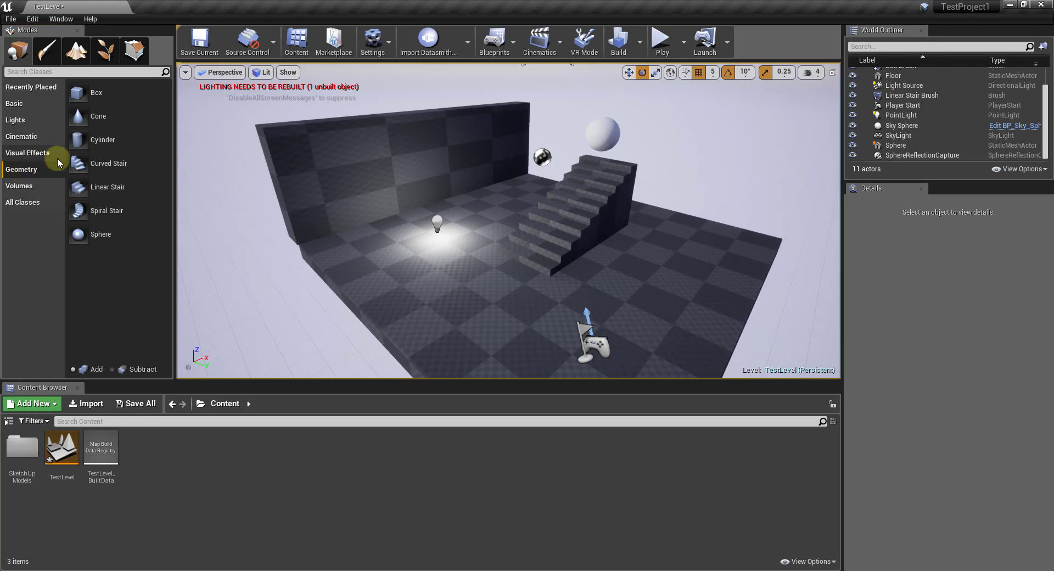
drag(110, 163, 483, 203)
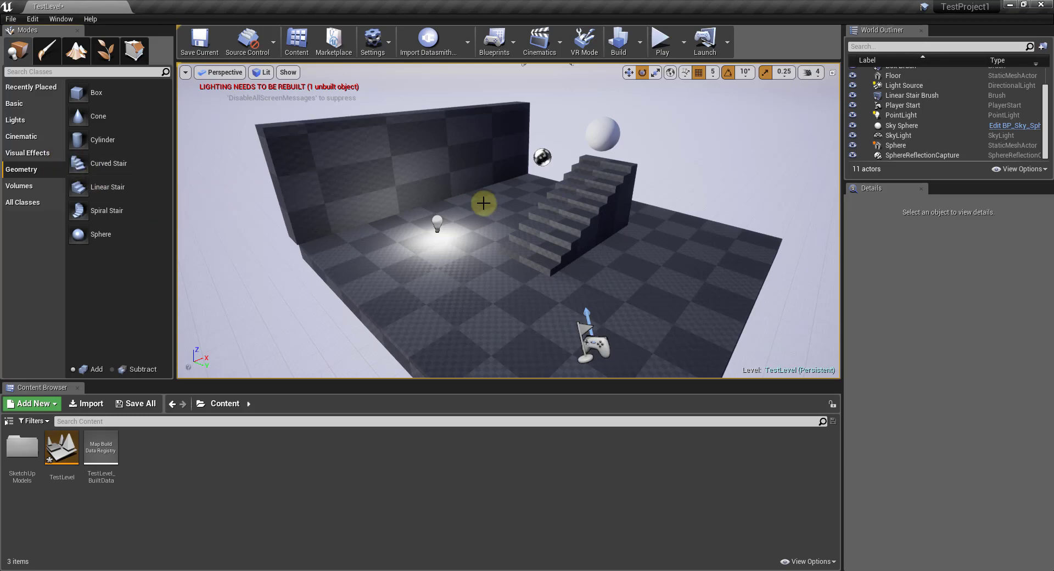
Step: Fly the camera toward the stairs, tilt up to the sphere and sky, then frame the whole level
right_drag(514, 229, 551, 128)
key(w)
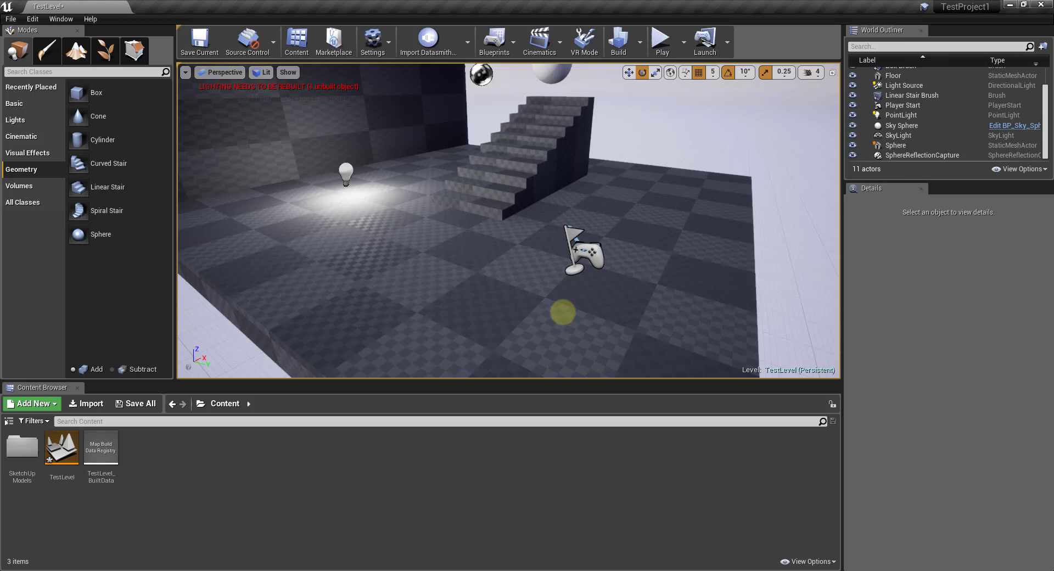
right_drag(562, 312, 560, 286)
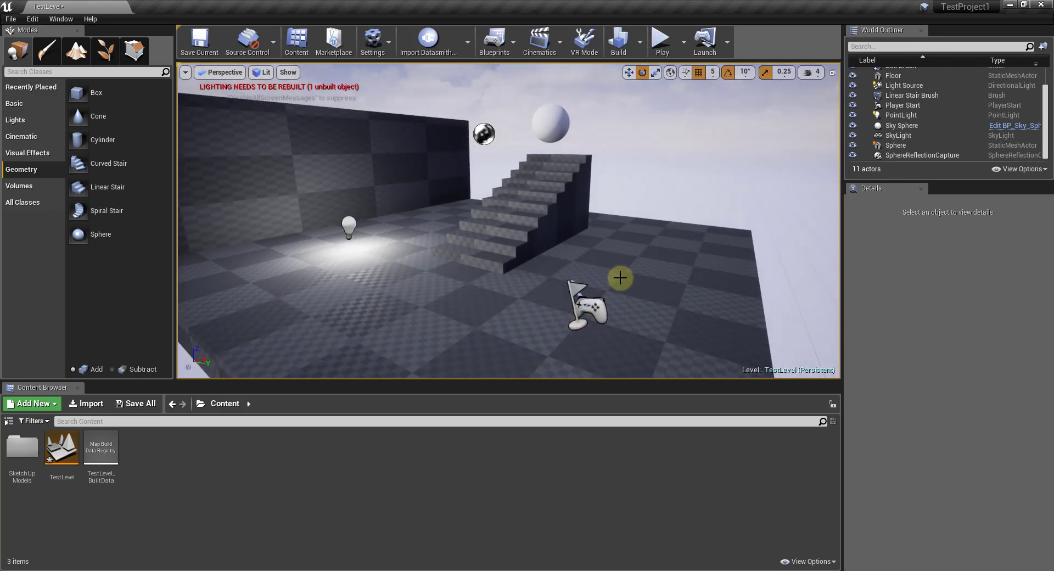
right_drag(638, 265, 601, 261)
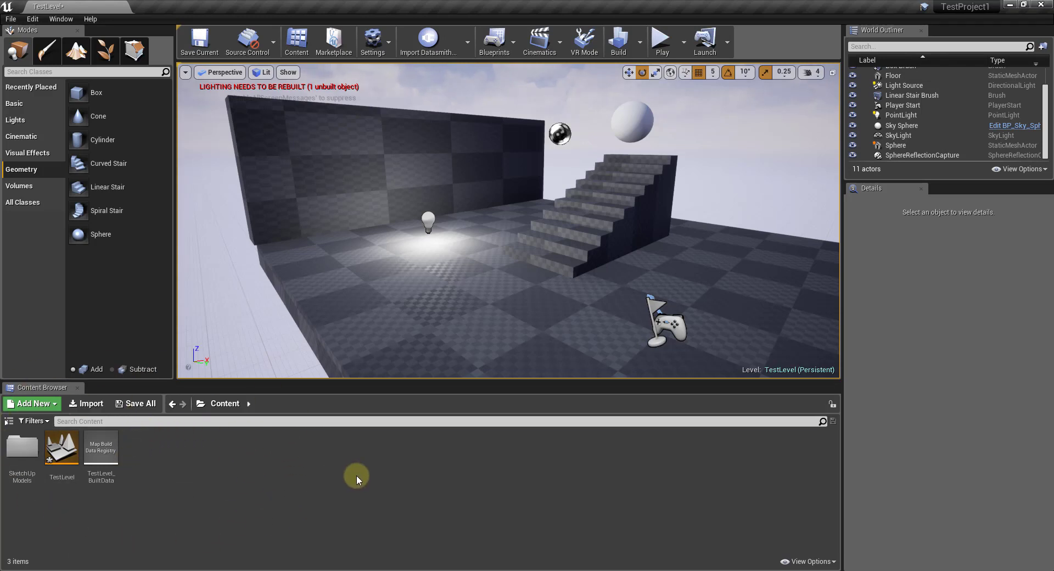
right_drag(538, 273, 501, 250)
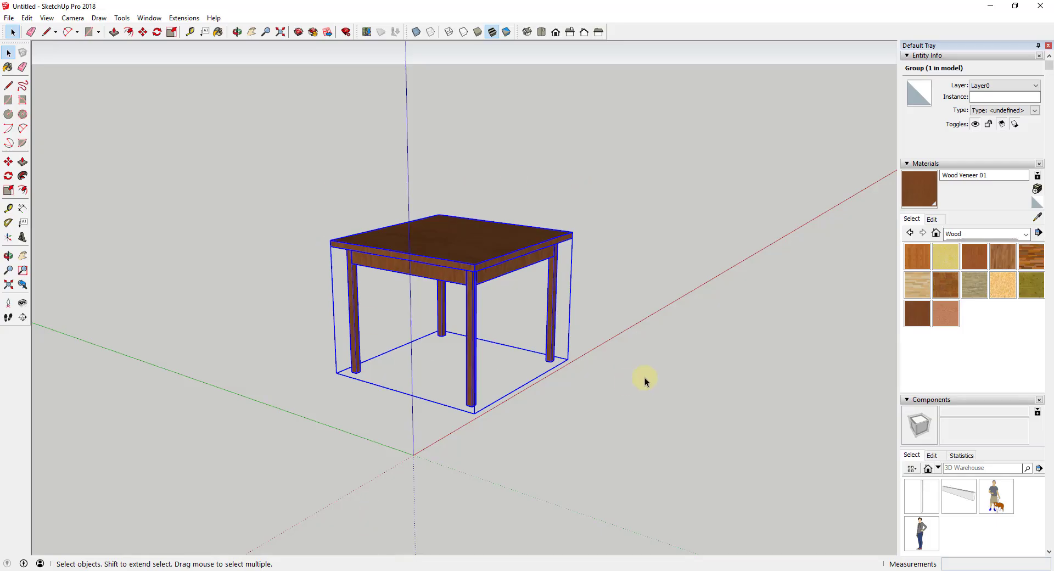
Step: Reselect the whole table group and export it as 'Table' Datasmith into TestProject1 > Content > SketchUpModels
click(645, 381)
click(500, 233)
click(9, 18)
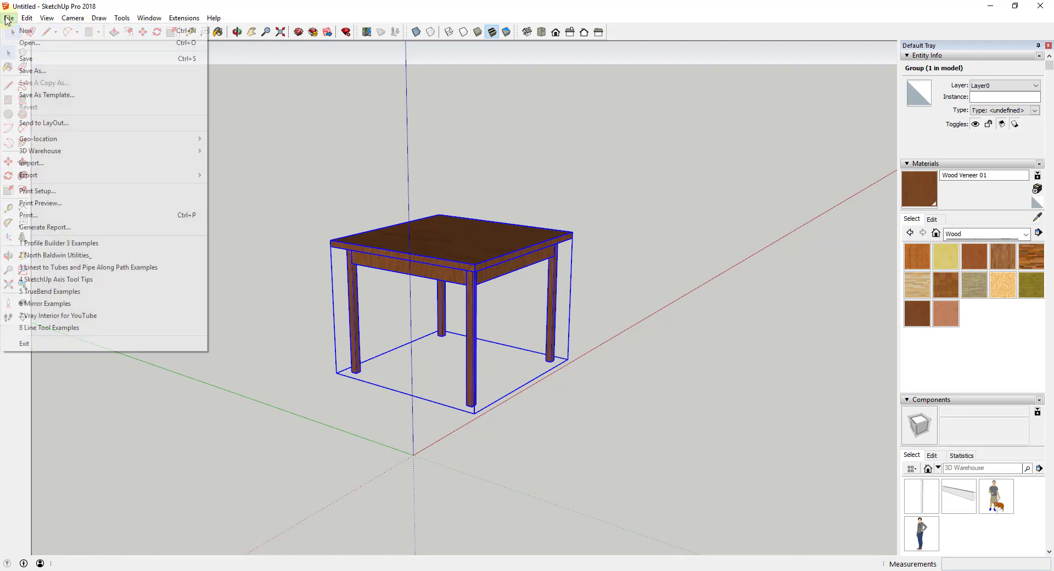
mouse_move(143, 183)
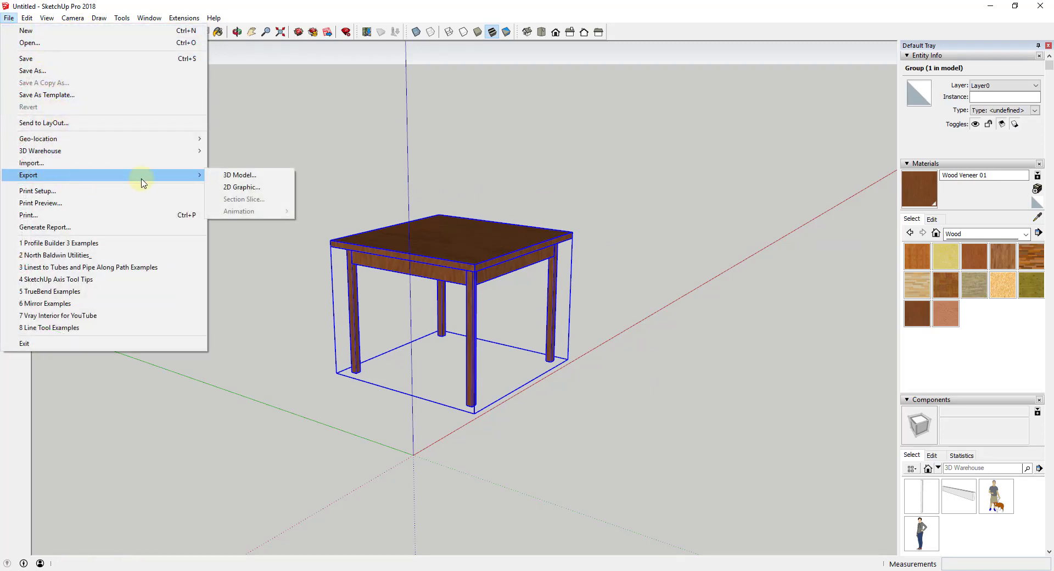
click(242, 175)
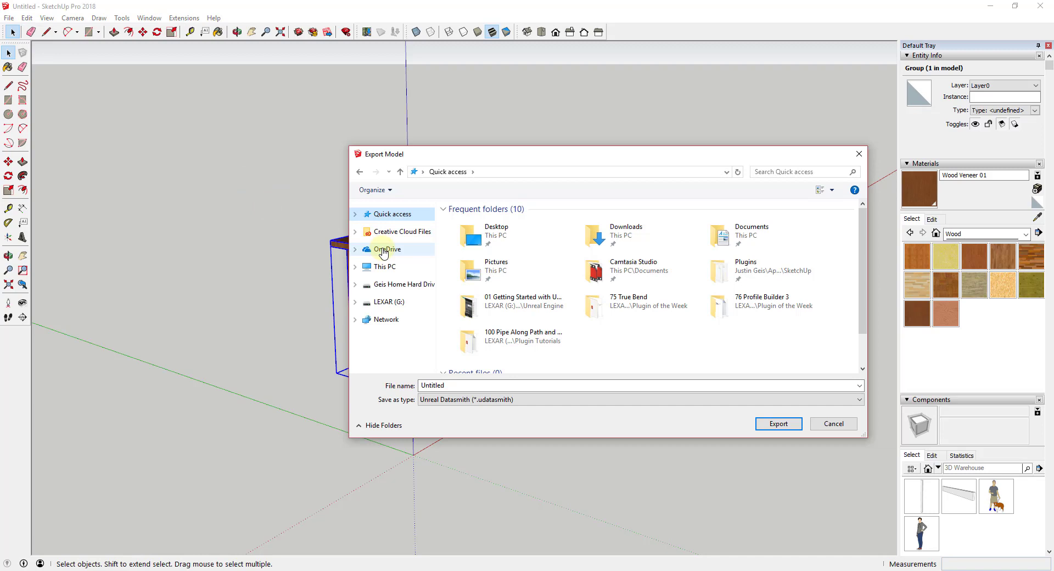
click(384, 267)
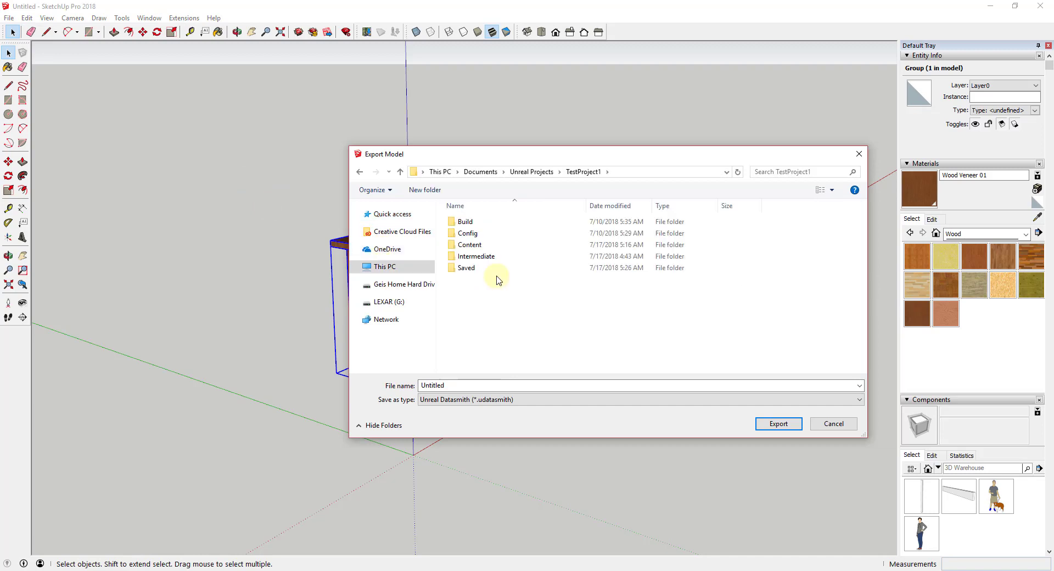
double_click(472, 248)
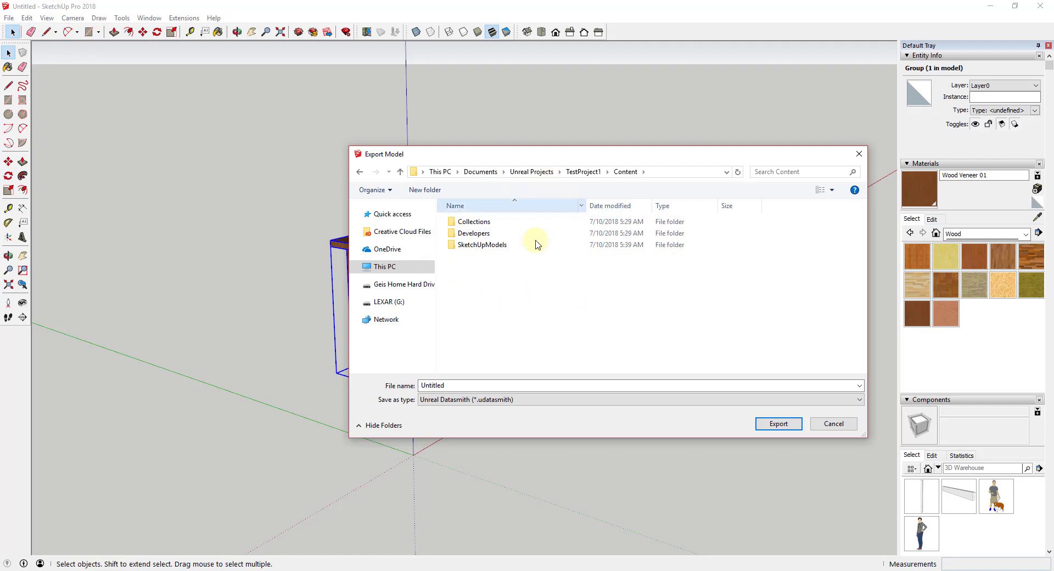
double_click(482, 247)
double_click(489, 386)
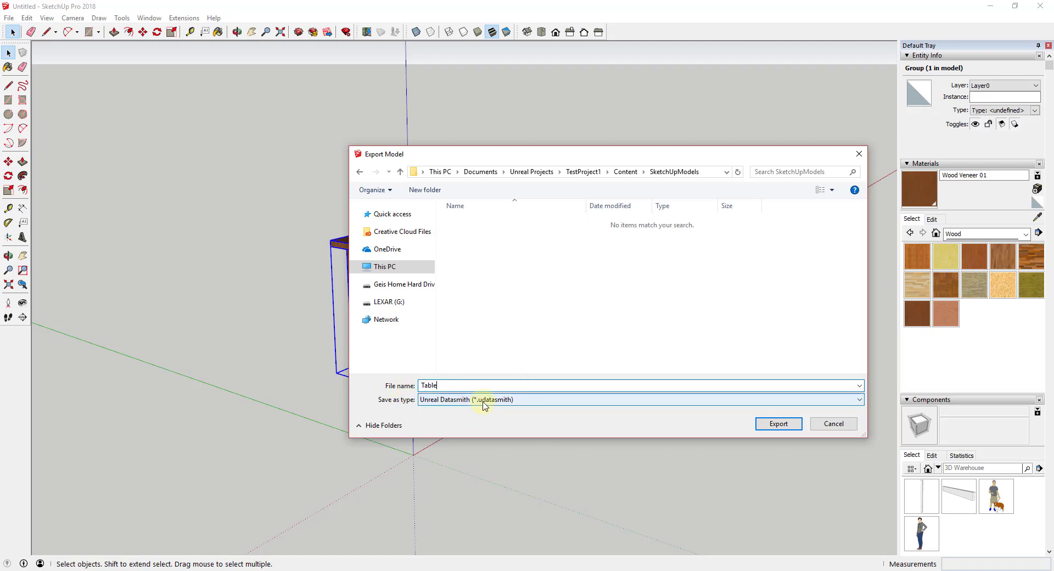
click(776, 424)
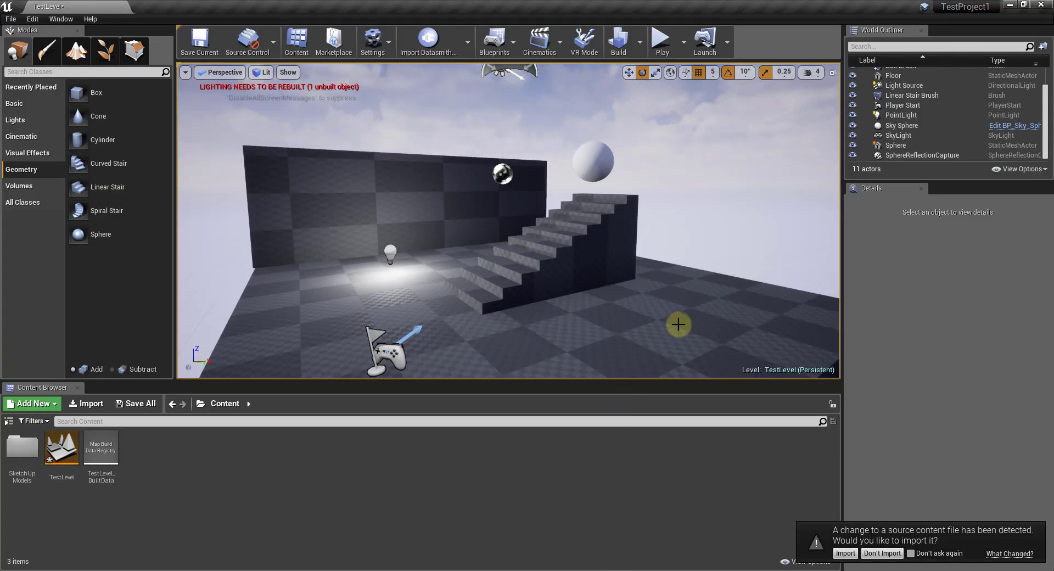
Step: Respond to the 'source content file has been detected' reimport notification in the editor
click(845, 553)
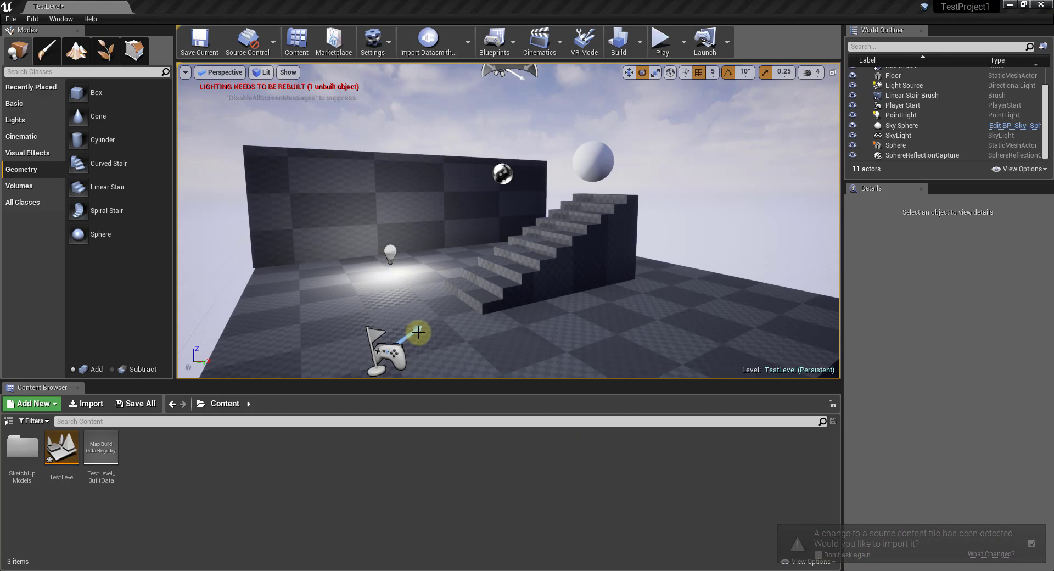
Step: Import Table.udatasmith into /Game/SketchUpModels, expanding the advanced static mesh lightmap options
click(428, 44)
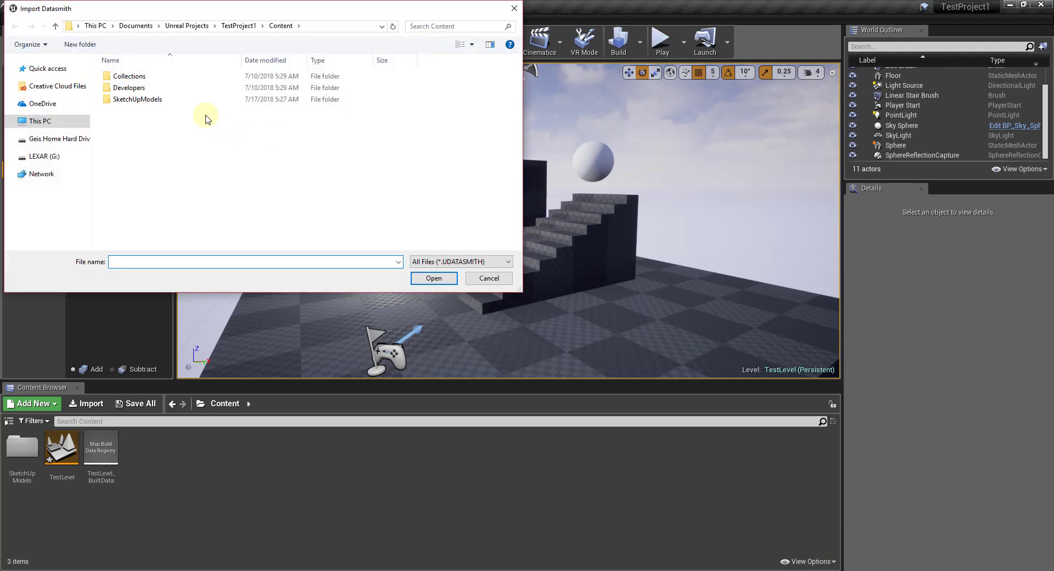
double_click(139, 99)
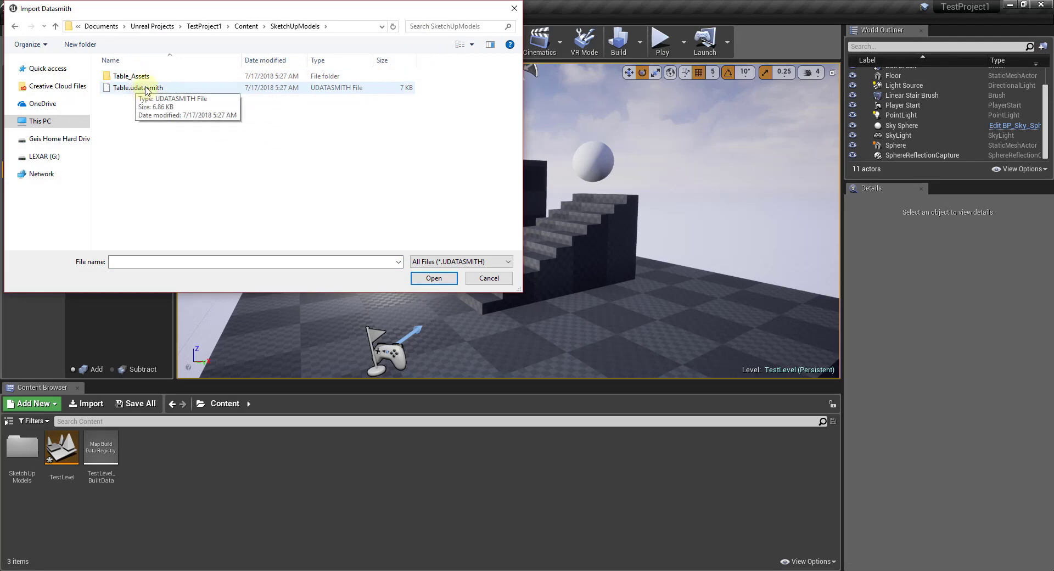
double_click(145, 89)
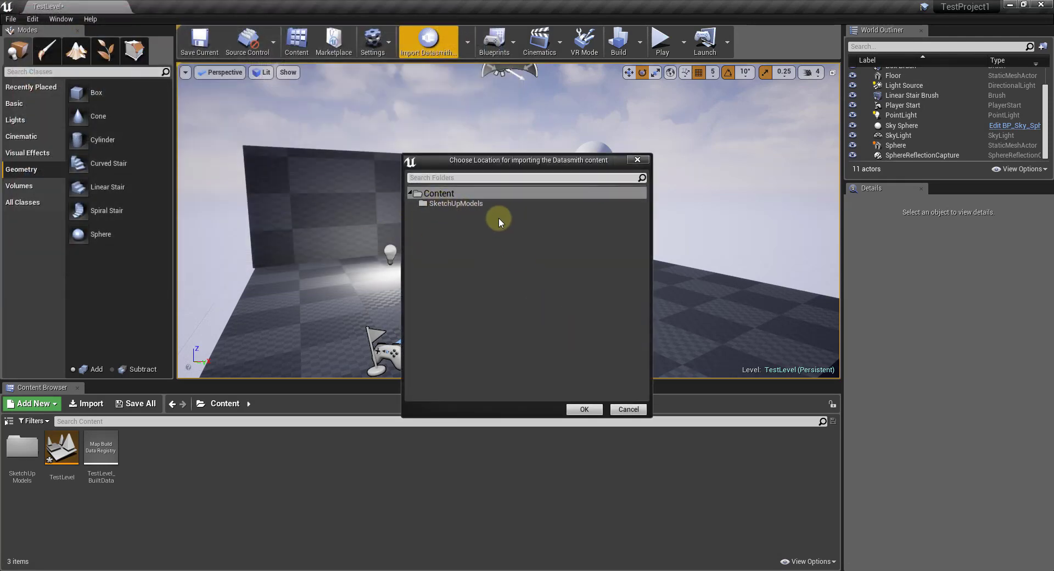
click(451, 205)
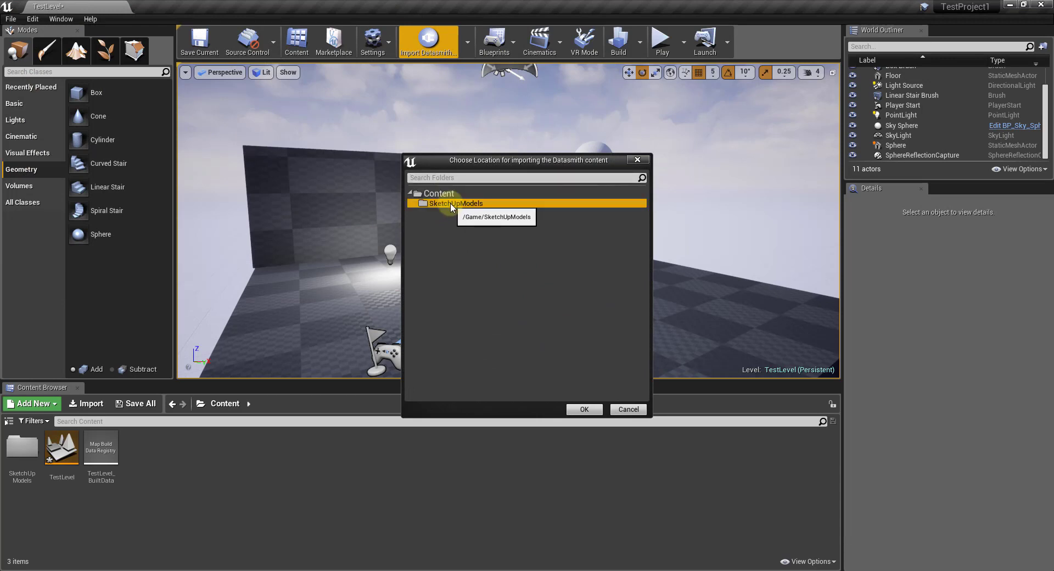
click(582, 410)
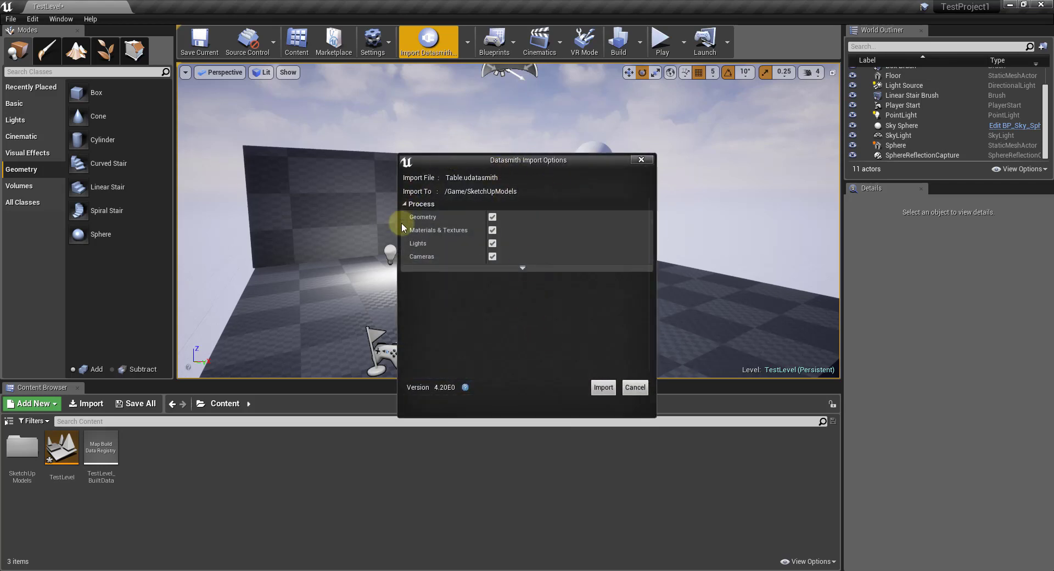
click(523, 268)
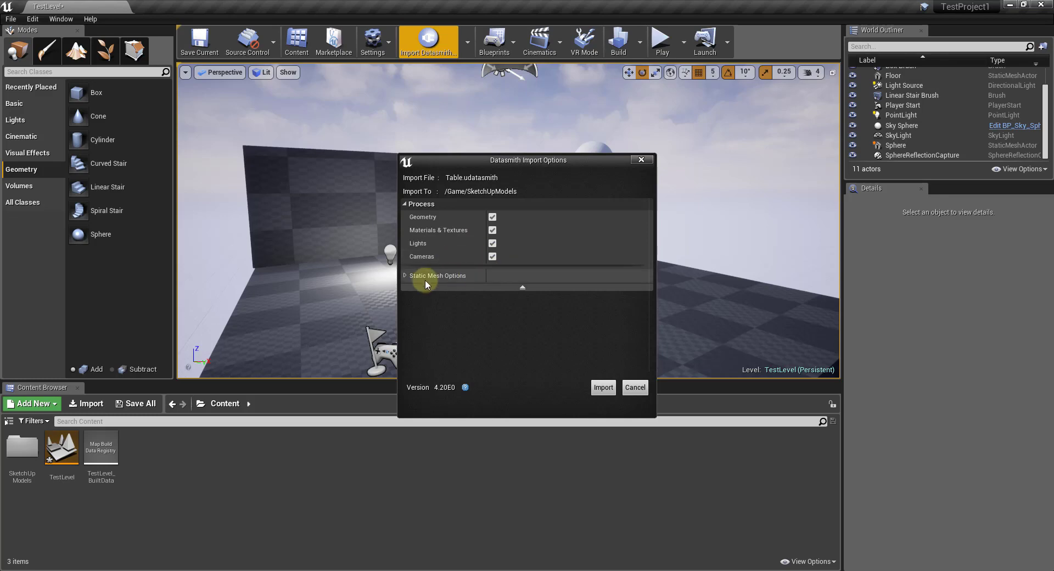
click(406, 276)
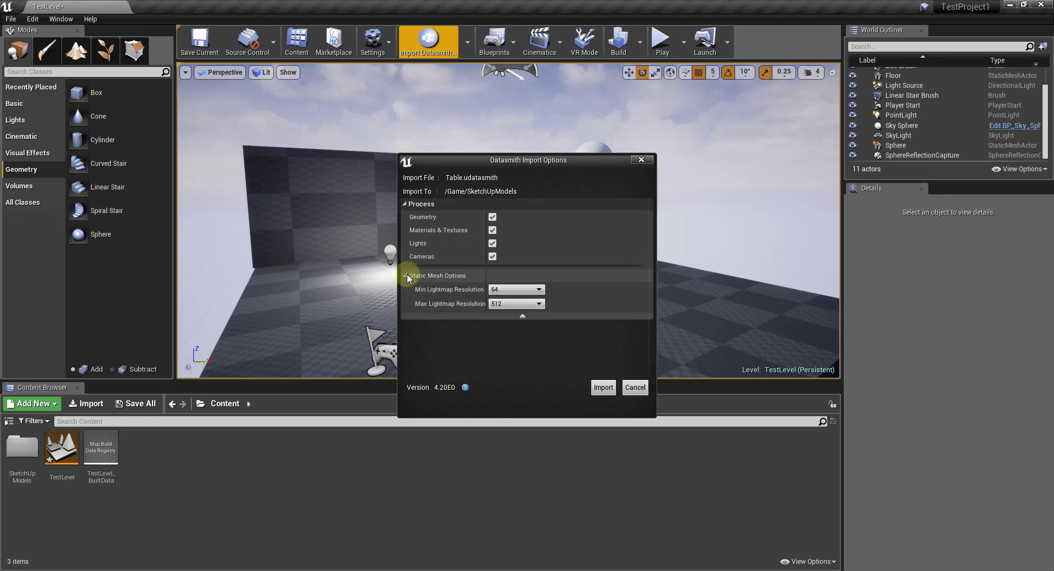
click(604, 387)
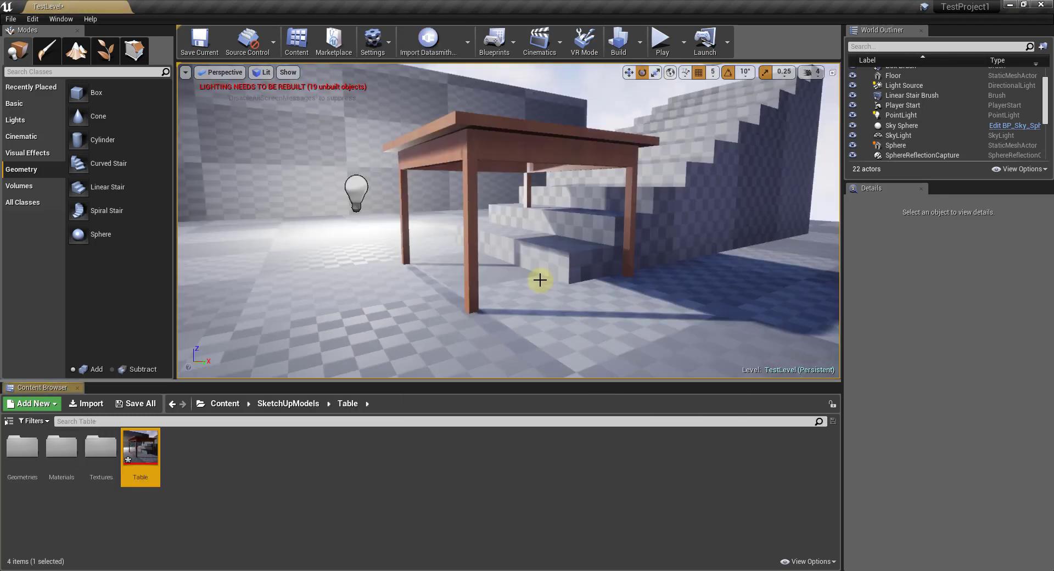
scroll(531, 280, down, 8)
right_drag(534, 223, 530, 235)
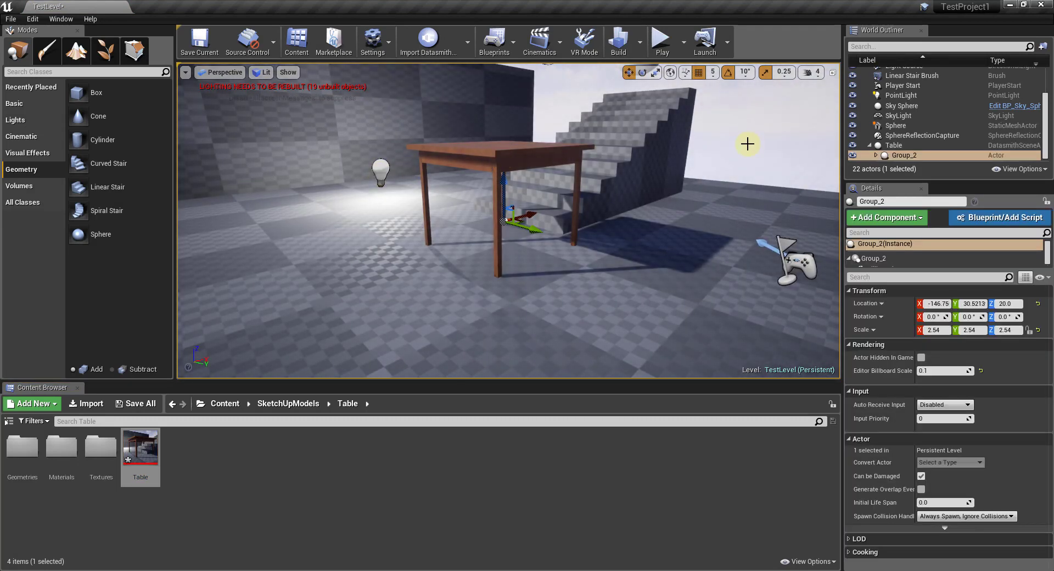
click(501, 152)
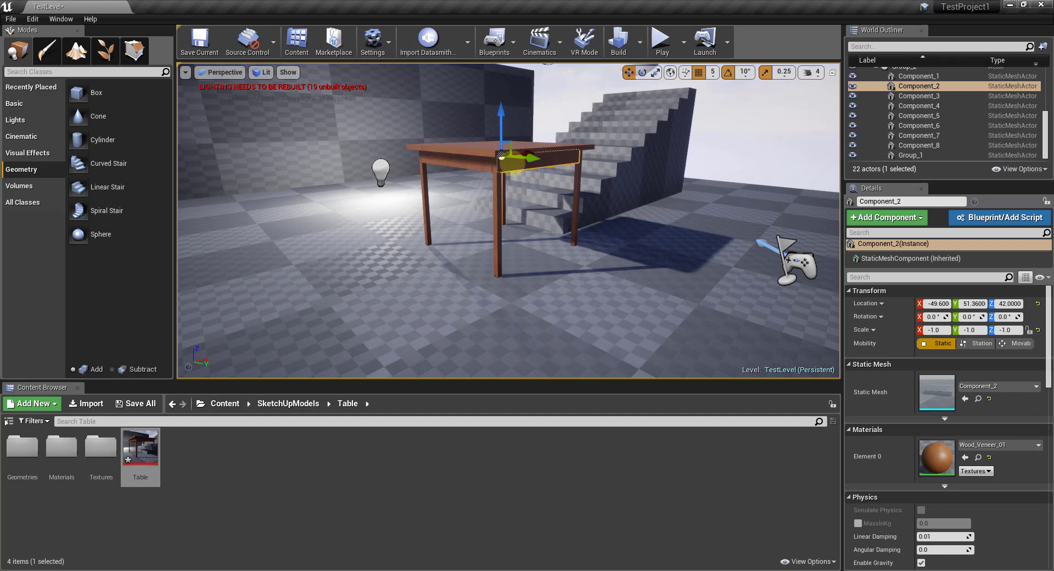
click(497, 199)
click(444, 176)
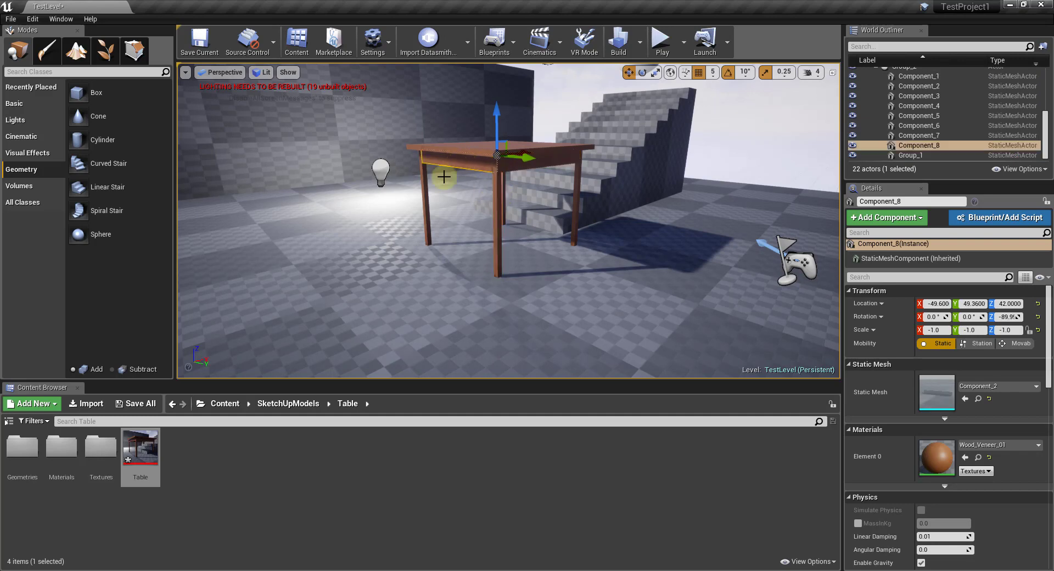
click(426, 195)
click(457, 165)
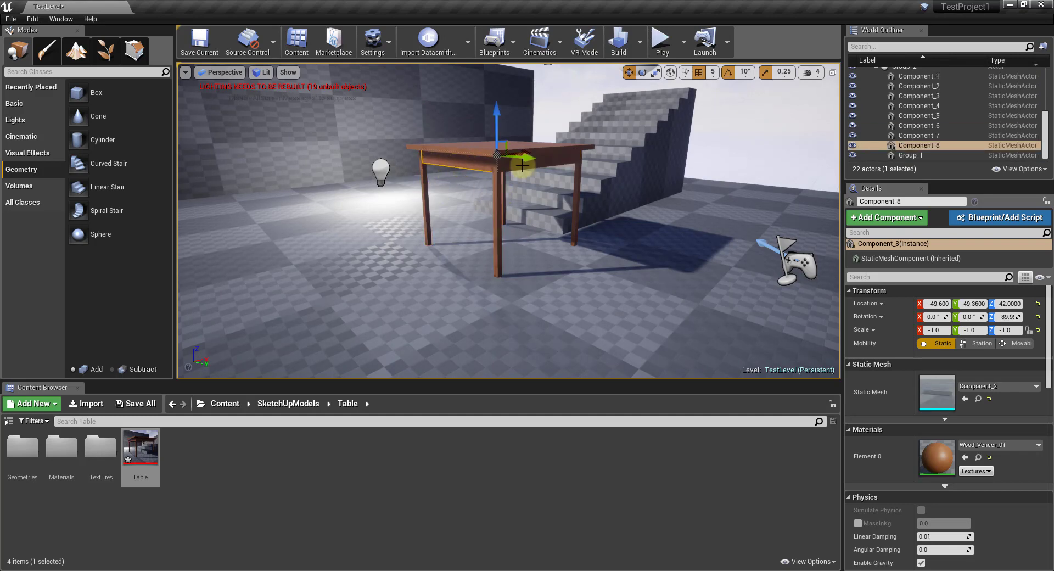
drag(527, 160, 733, 172)
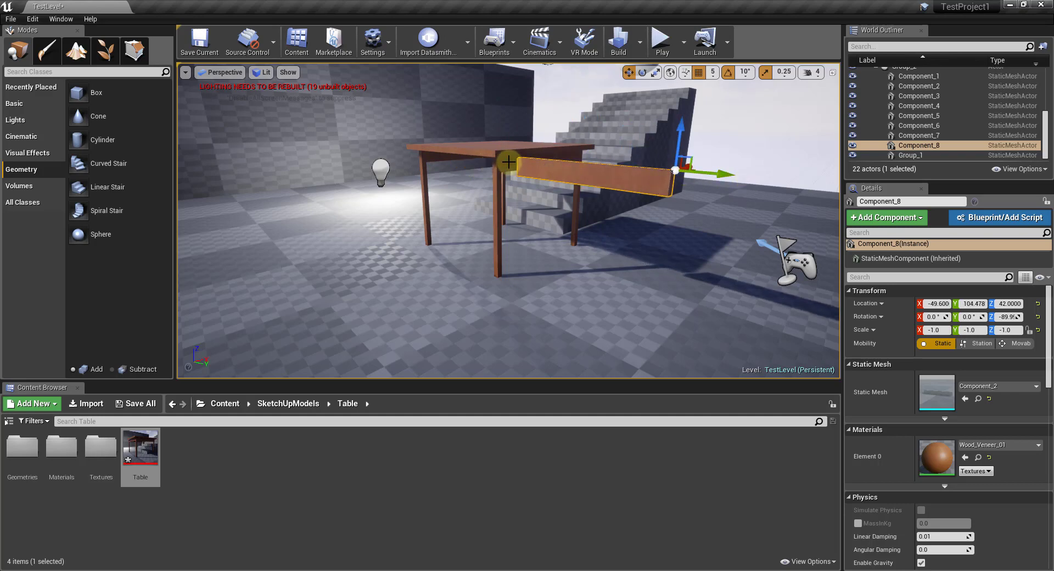
key(ctrl+z)
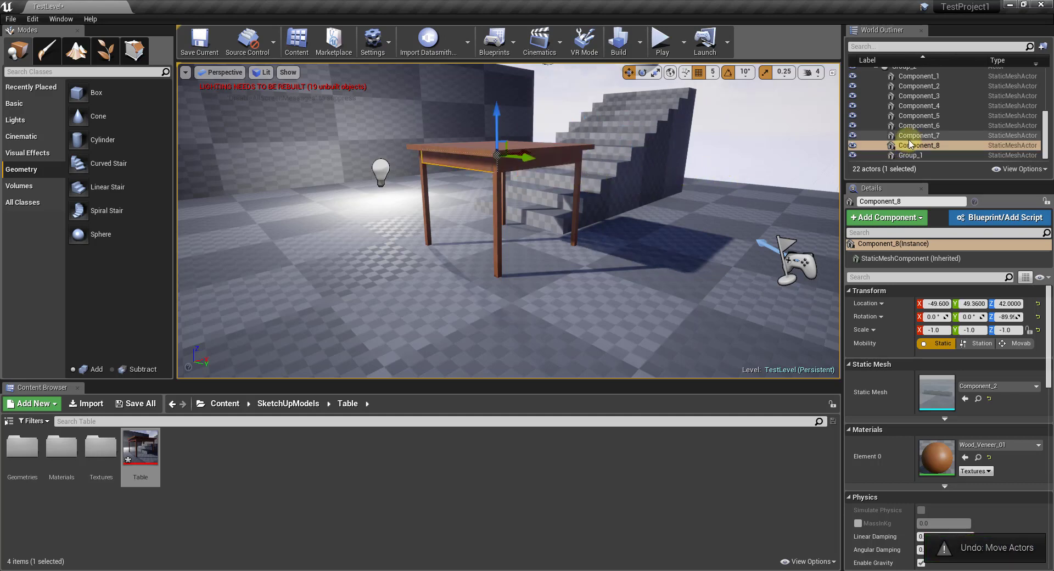
scroll(900, 88, up, 1)
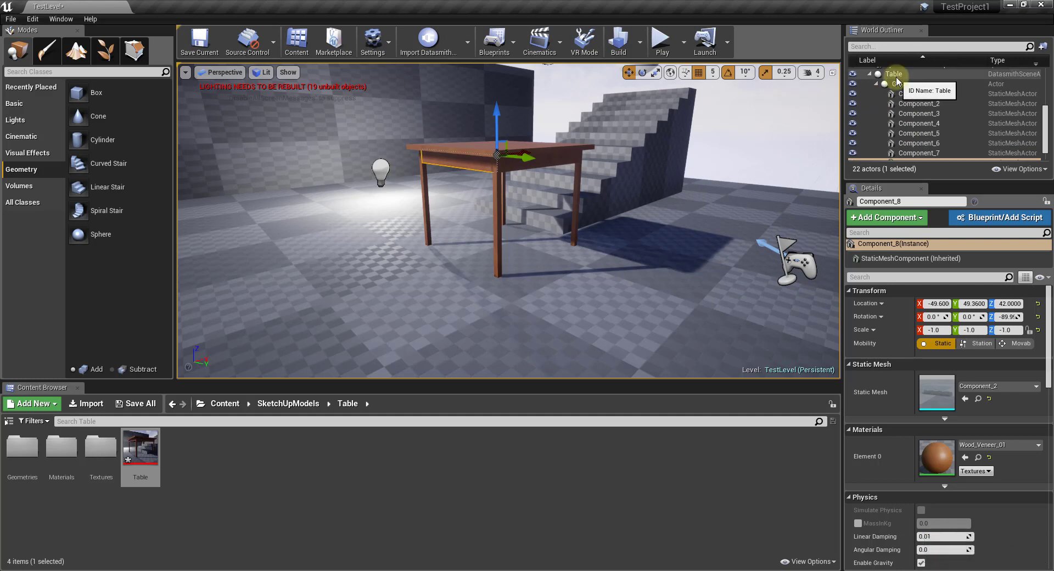
Step: Select the Table actor and drag it along the Y axis to location Y 15.0
click(896, 76)
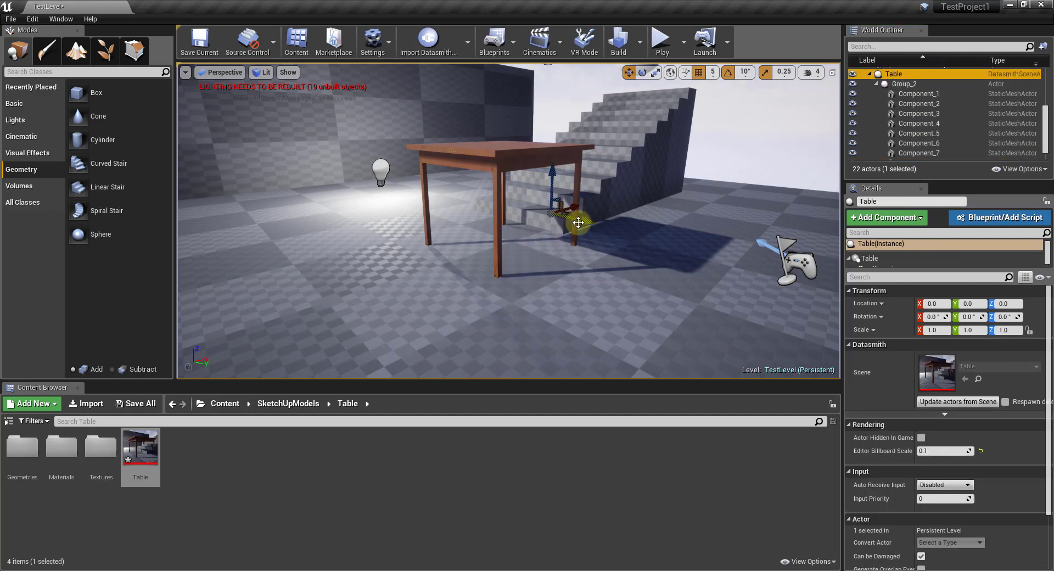
drag(574, 226, 613, 225)
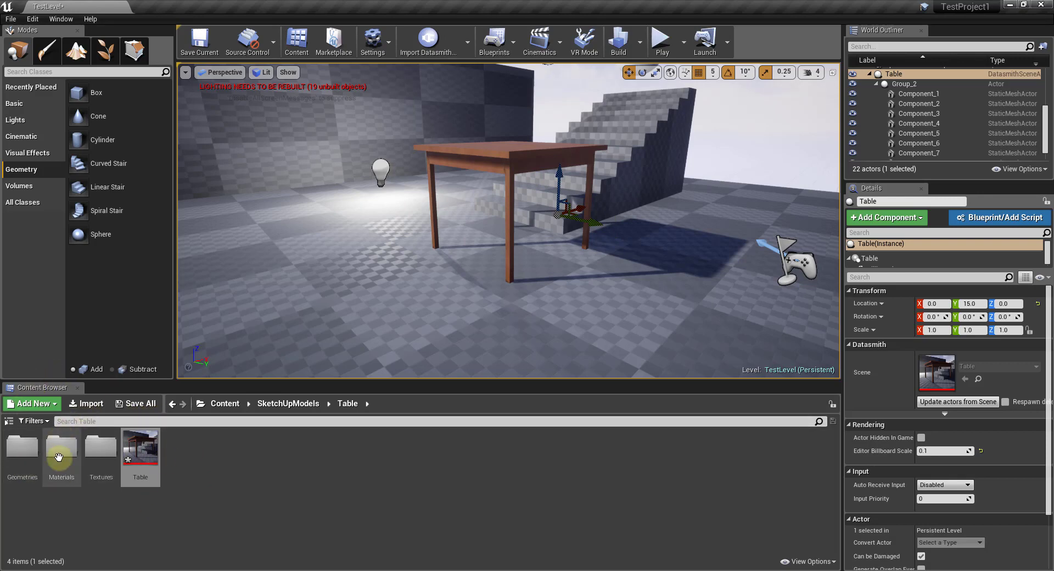
scroll(614, 238, down, 7)
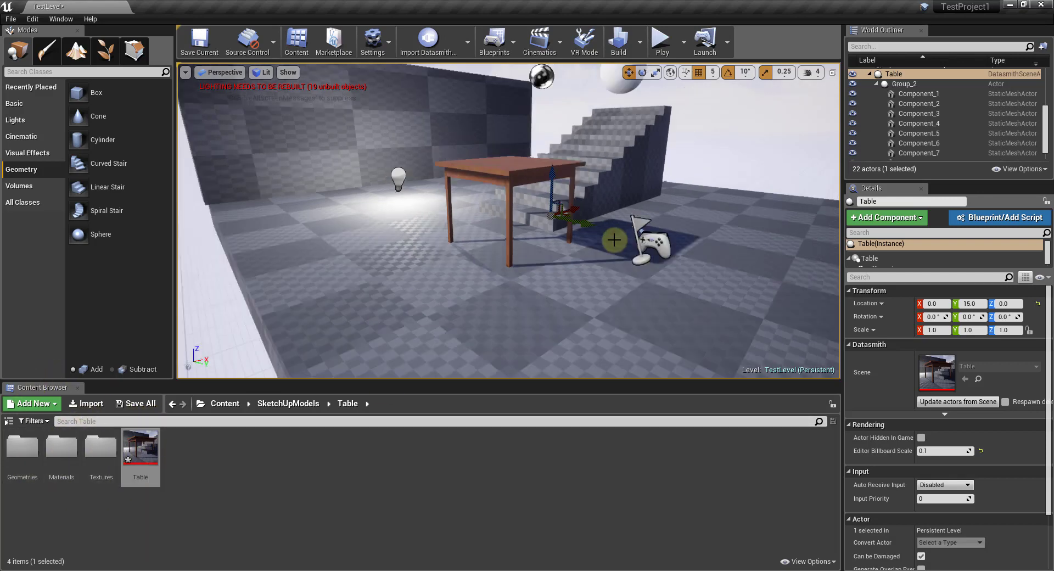
drag(139, 446, 664, 200)
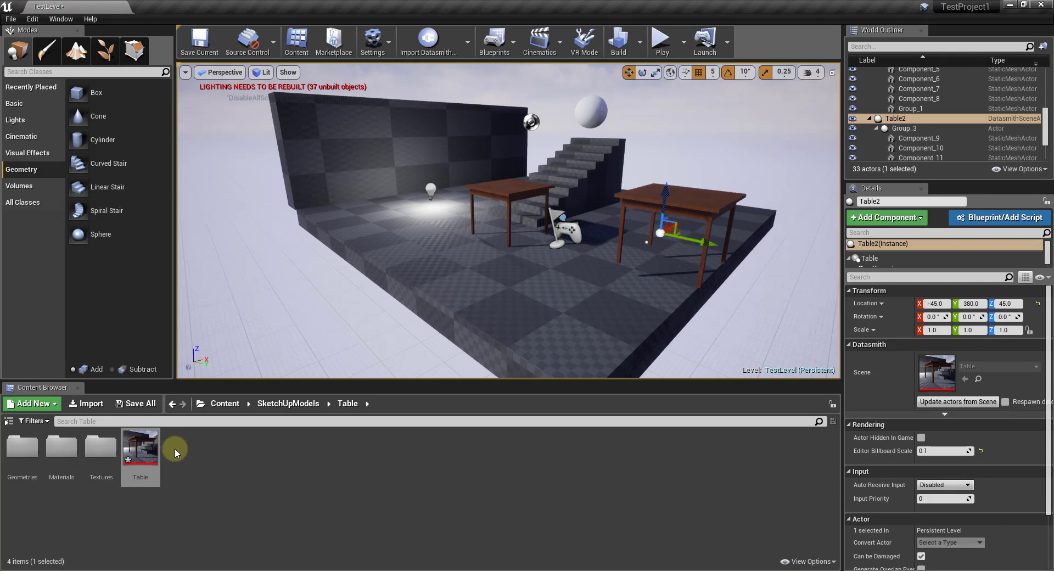
key(ctrl+z)
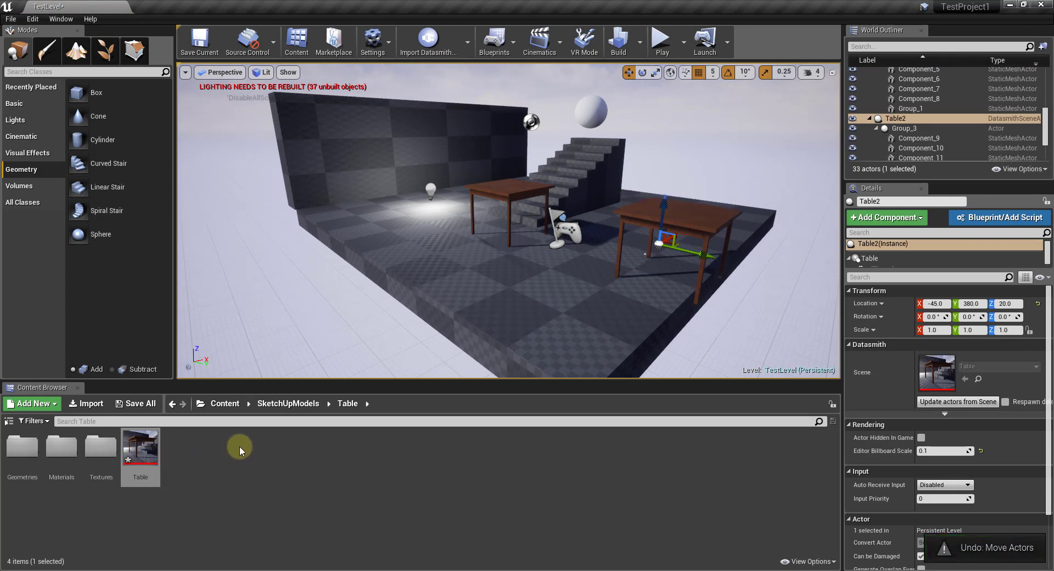
key(ctrl+z)
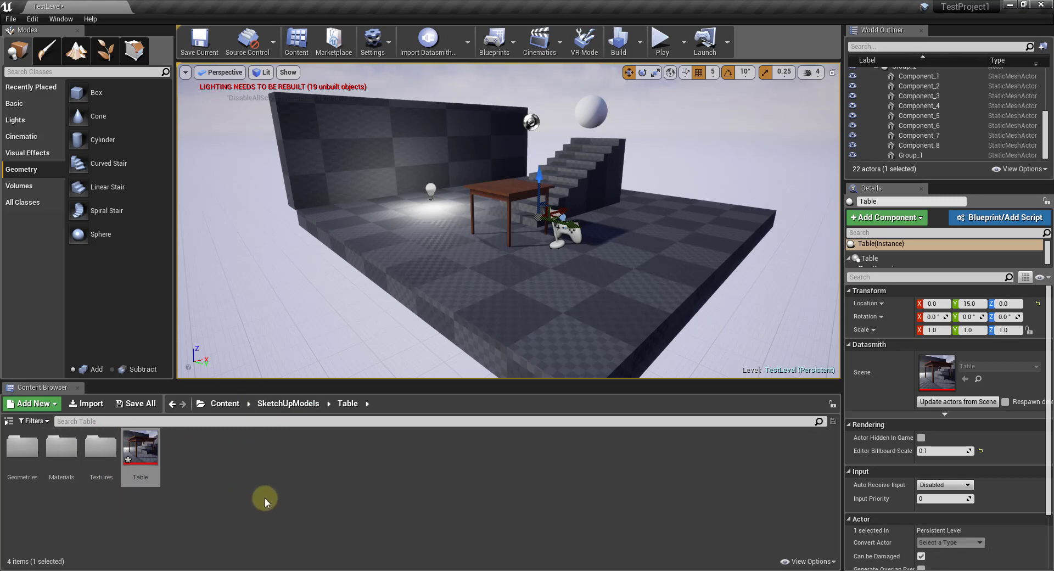
click(505, 190)
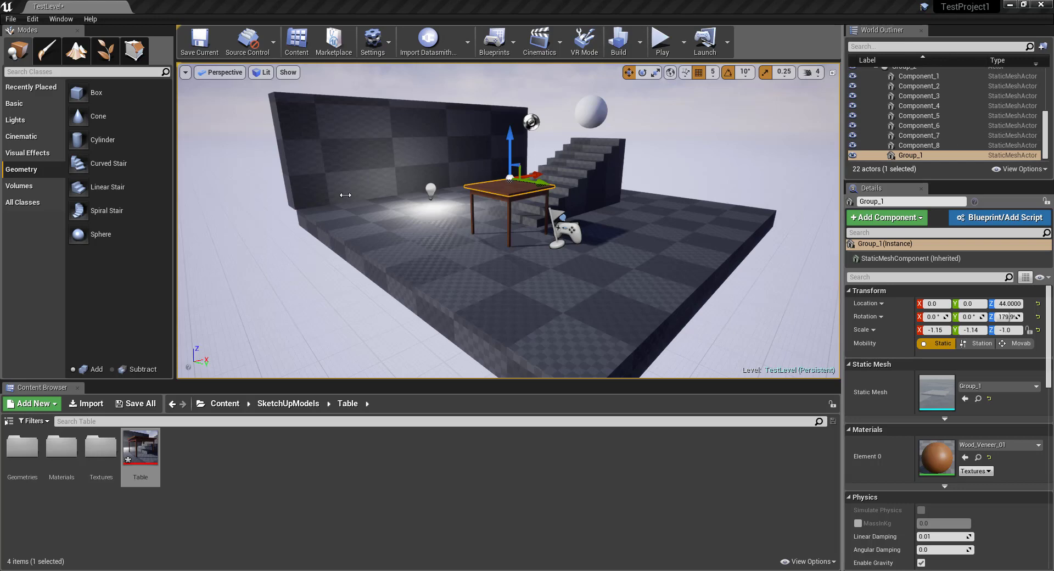
click(311, 160)
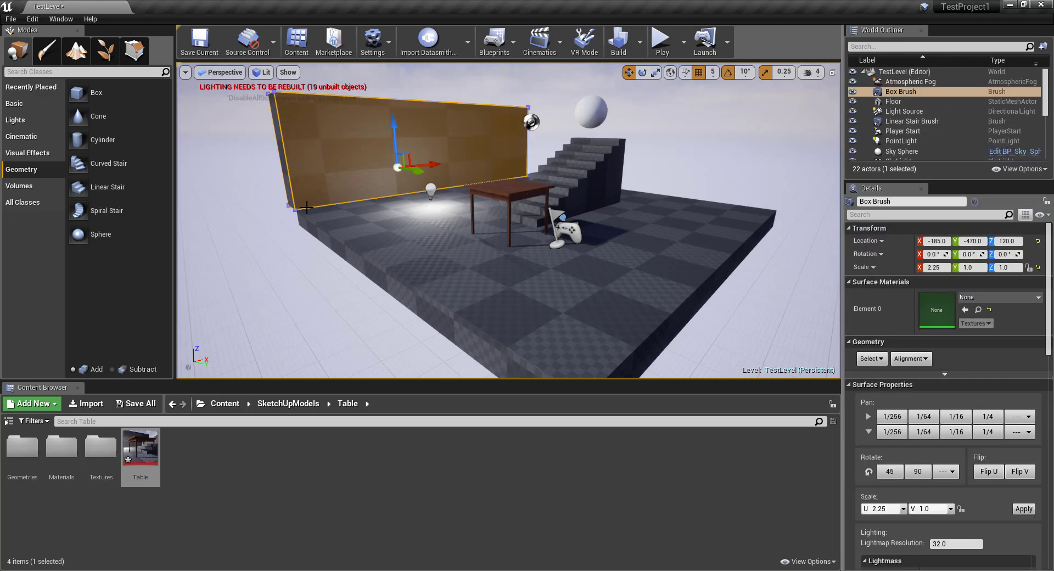